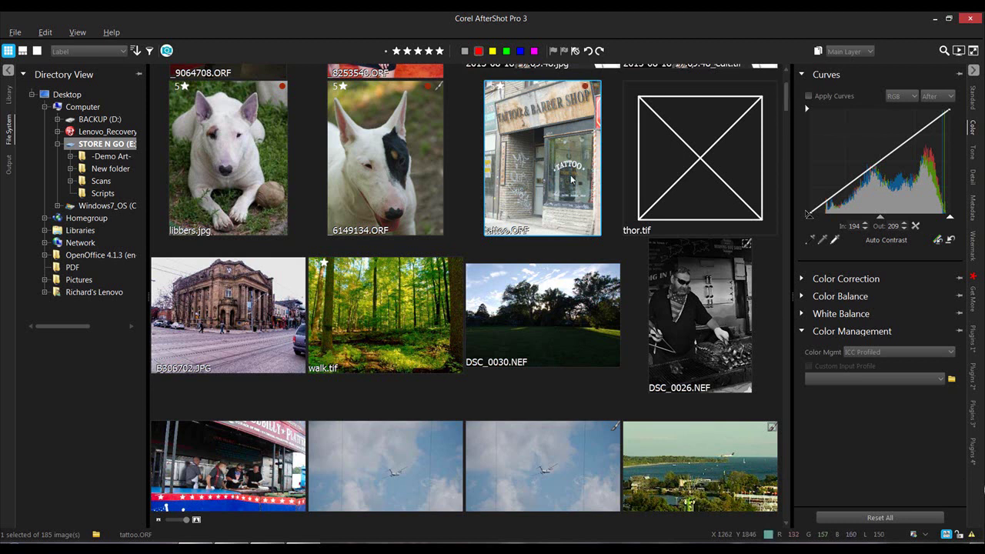
Step: Examine the tattoo.ORF photo in a large preview with its capture metadata, and return to the thumbnail grid
{"action": "double_click", "coordinate": [531, 180]}
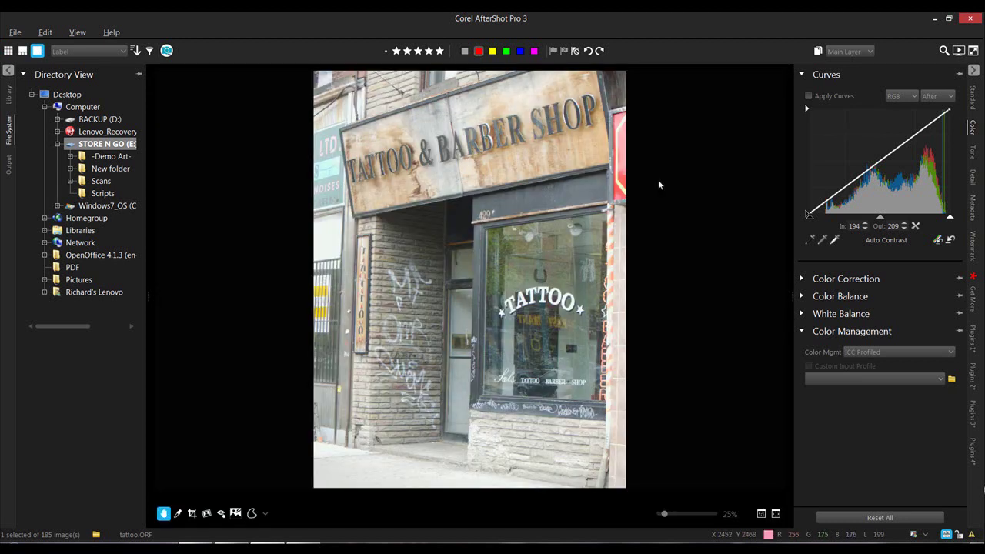
{"action": "left_click", "coordinate": [974, 208]}
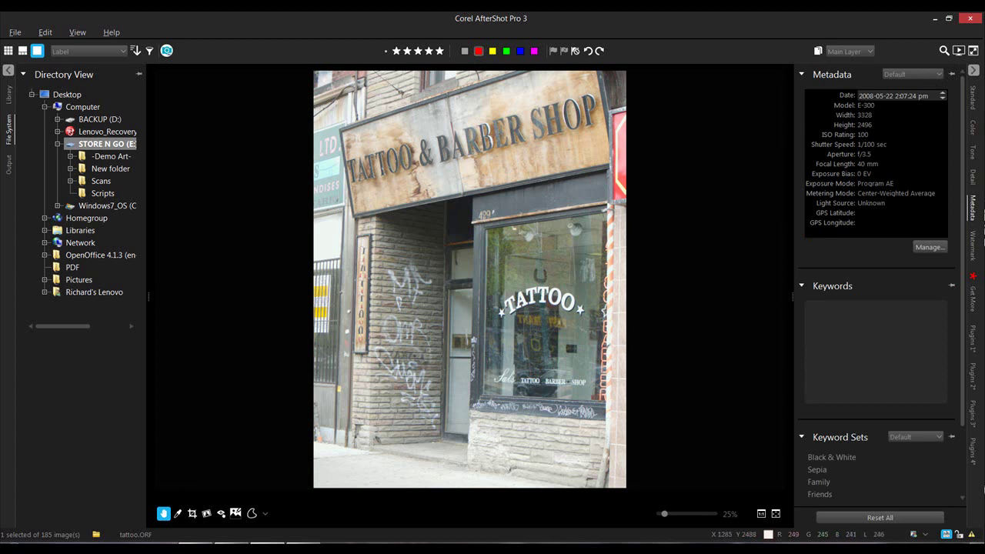
{"action": "left_click", "coordinate": [8, 51]}
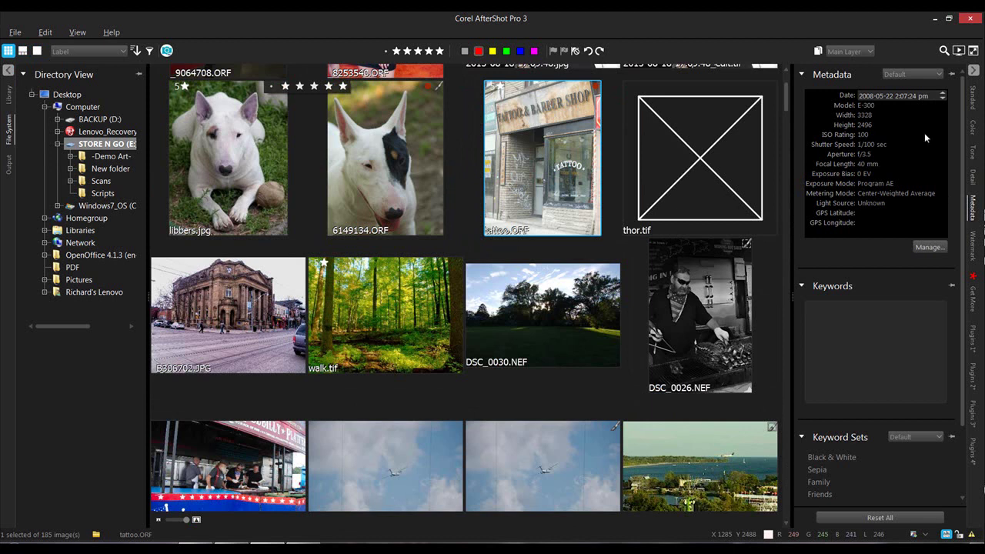
Step: Open tattoo.ORF in AfterShot HDR as a Single Raw Photo and dismiss the getting-started guide
{"action": "right_click", "coordinate": [533, 149]}
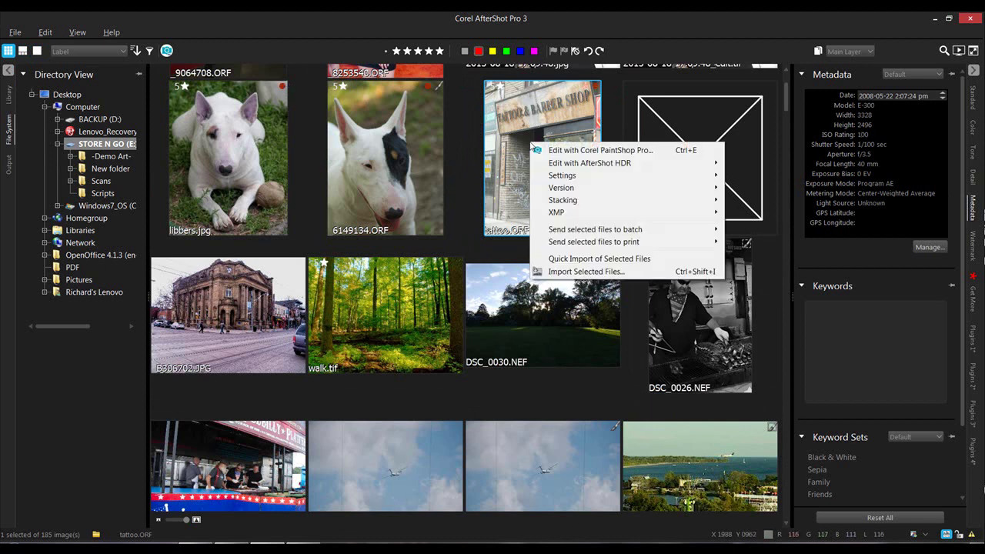
{"action": "mouse_move", "coordinate": [570, 164]}
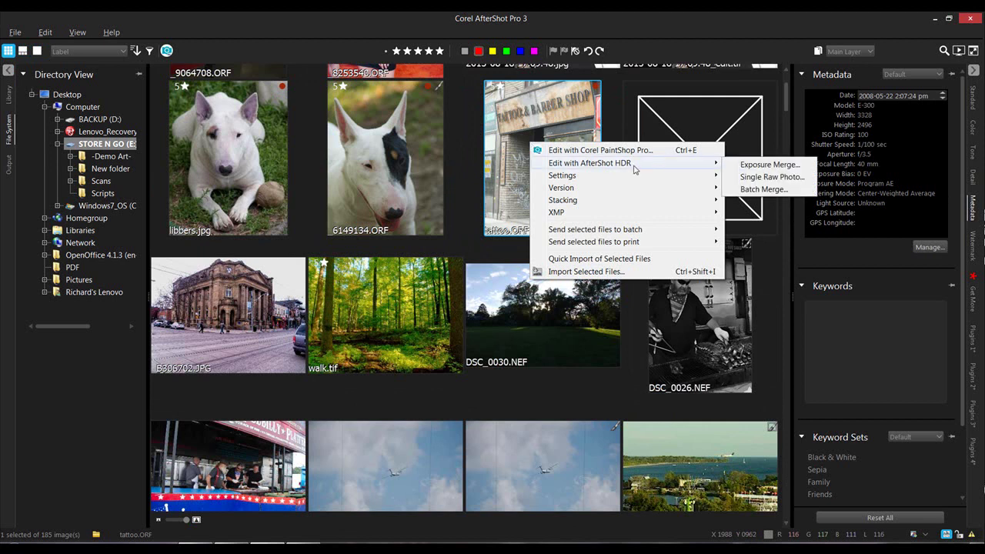
{"action": "left_click", "coordinate": [772, 177]}
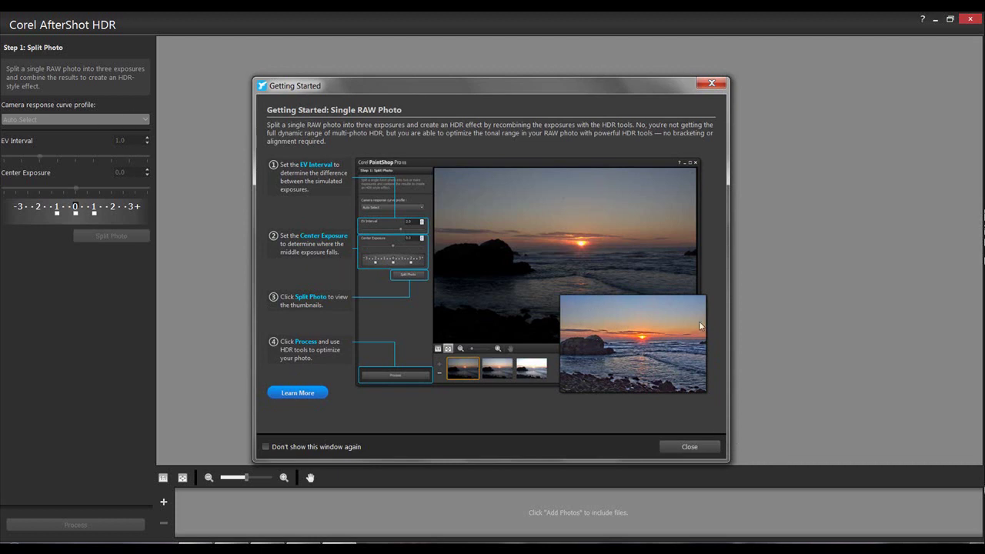
{"action": "left_click", "coordinate": [688, 448]}
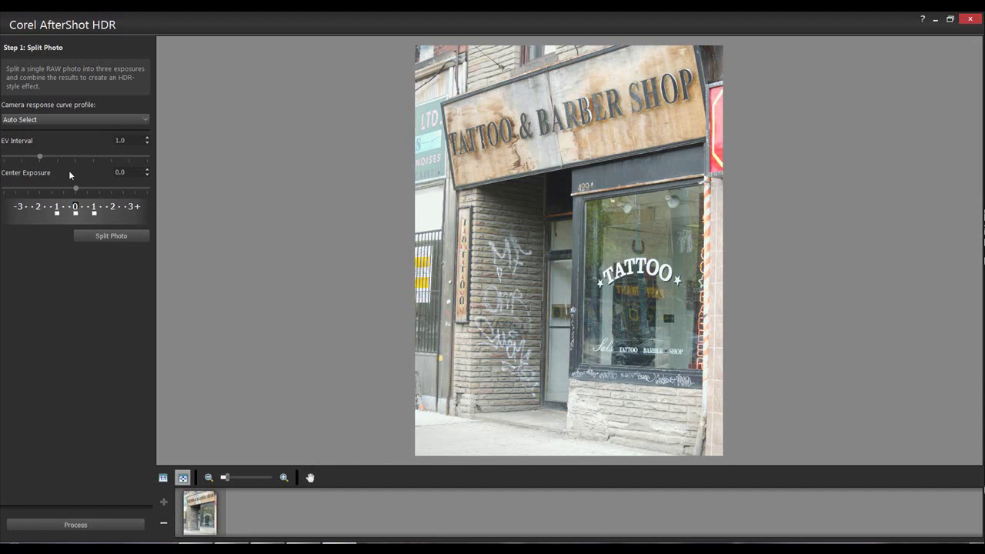
Step: Set the camera response curve profile to Olympus, split the photo into three exposures and compare them
{"action": "left_click", "coordinate": [77, 119]}
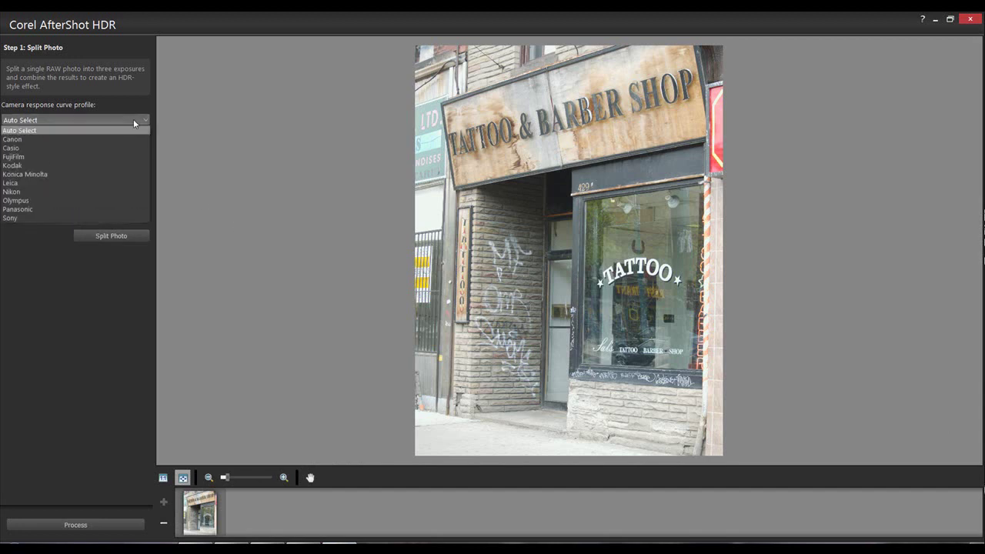
{"action": "left_click", "coordinate": [22, 202]}
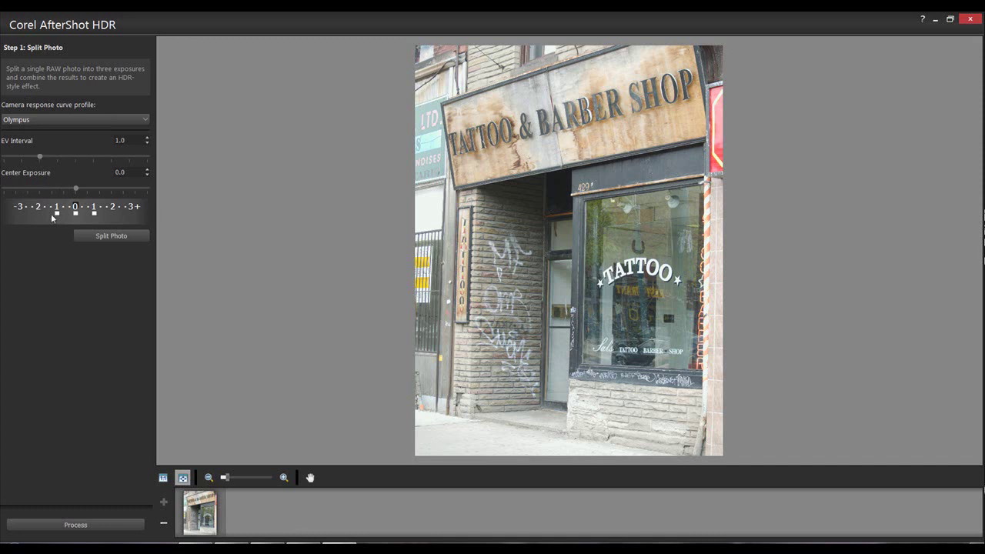
{"action": "left_click", "coordinate": [111, 235]}
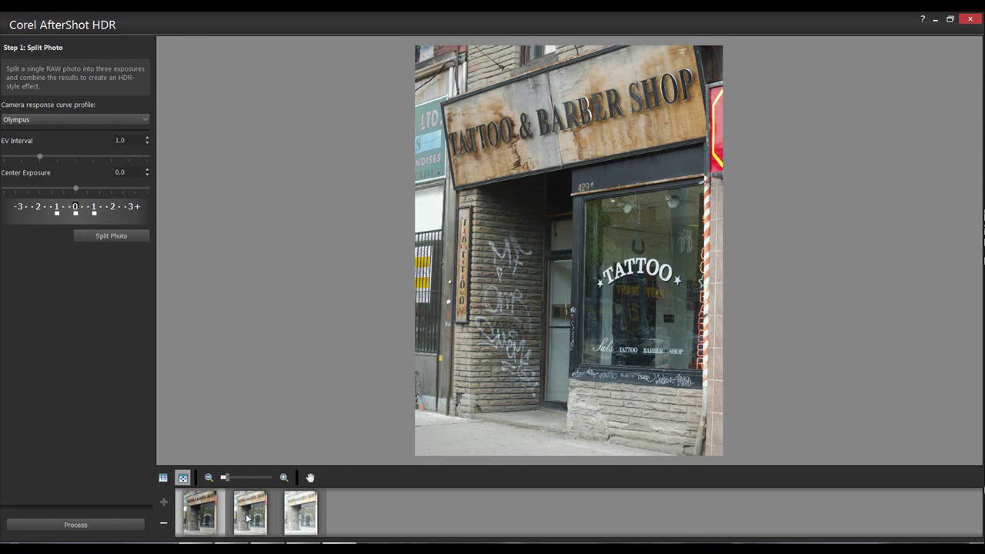
{"action": "left_click", "coordinate": [247, 519]}
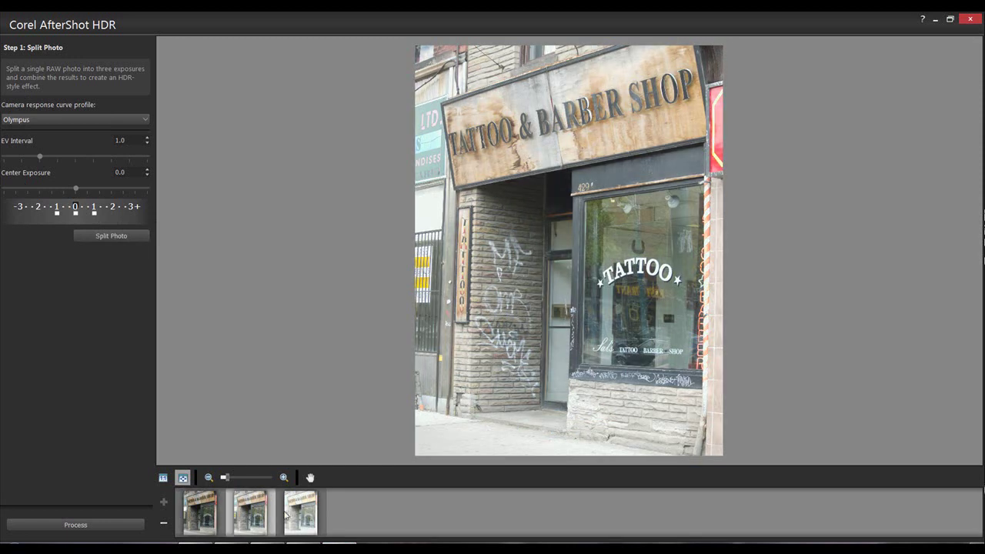
{"action": "left_click", "coordinate": [312, 516]}
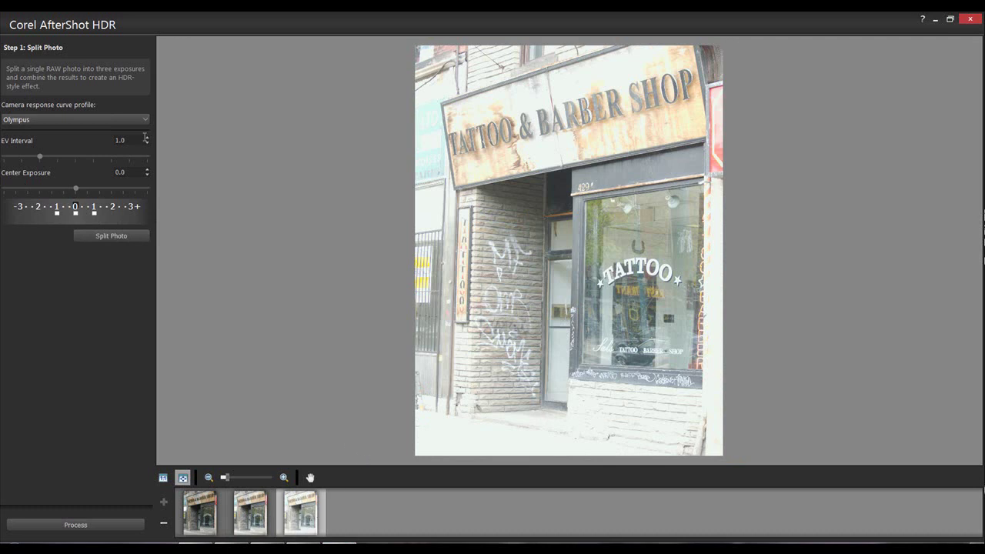
Step: Try a center exposure of -1.0, splitting the photo again and comparing the resulting exposures
{"action": "left_click_drag", "start_coordinate": [77, 190], "coordinate": [46, 195]}
{"action": "left_click", "coordinate": [115, 239]}
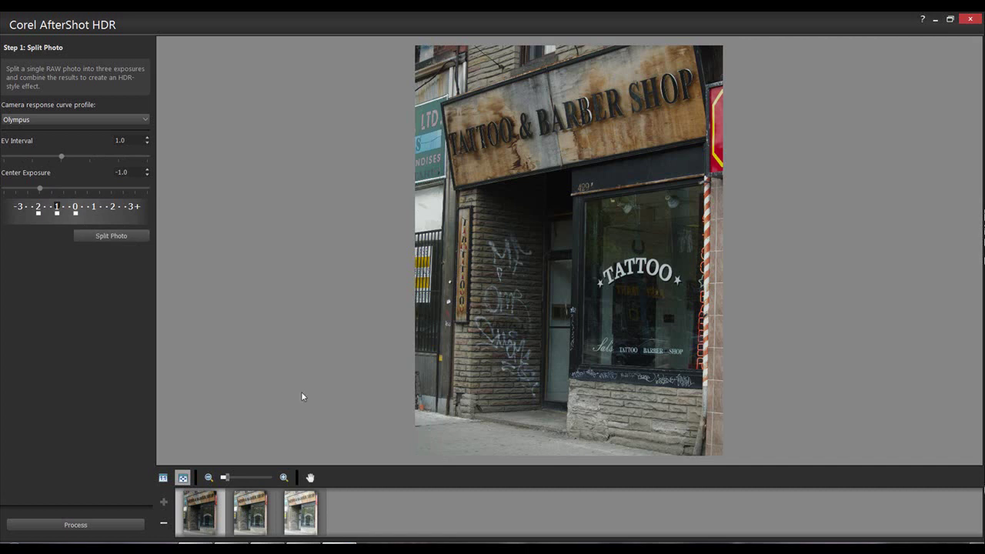
{"action": "left_click", "coordinate": [253, 522]}
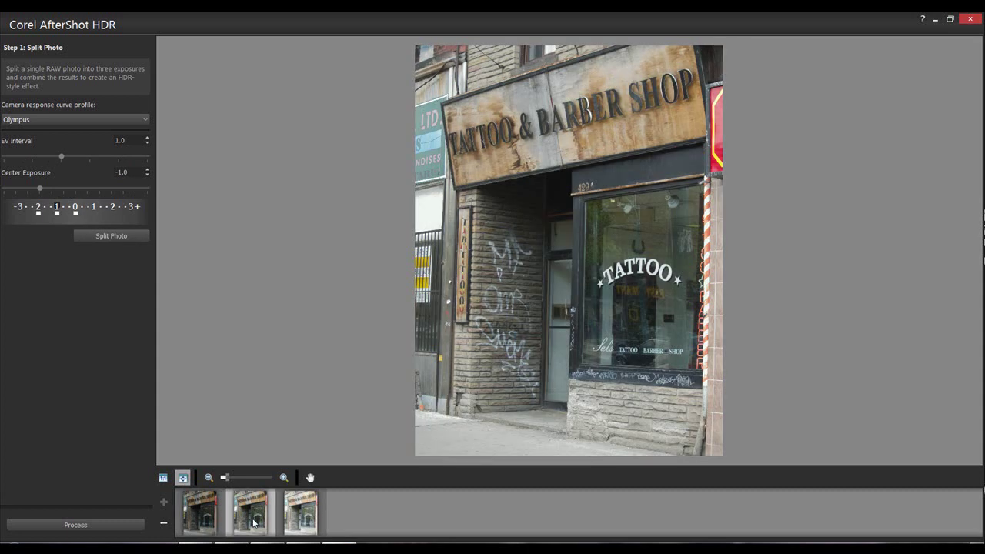
{"action": "left_click", "coordinate": [301, 518]}
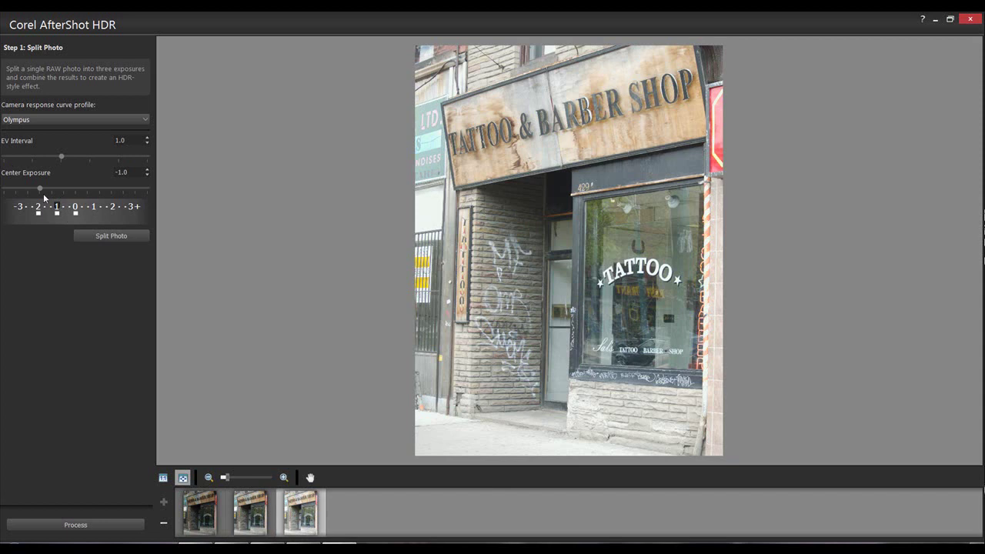
Step: Set the center exposure to -0.7, split the photo again and process the checked exposures into an HDR image
{"action": "left_click_drag", "start_coordinate": [41, 192], "coordinate": [53, 191]}
{"action": "left_click", "coordinate": [99, 240]}
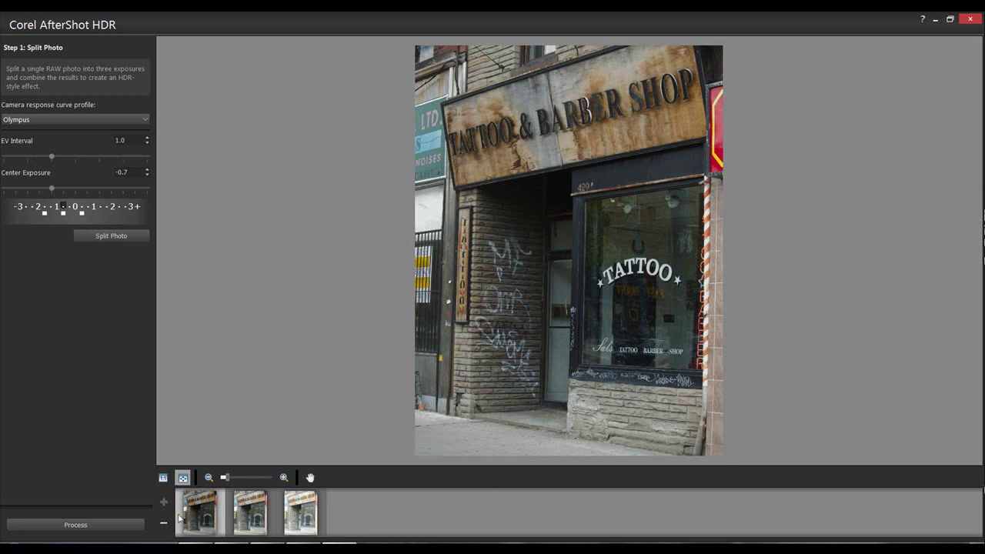
{"action": "left_click", "coordinate": [243, 513]}
{"action": "left_click", "coordinate": [303, 511]}
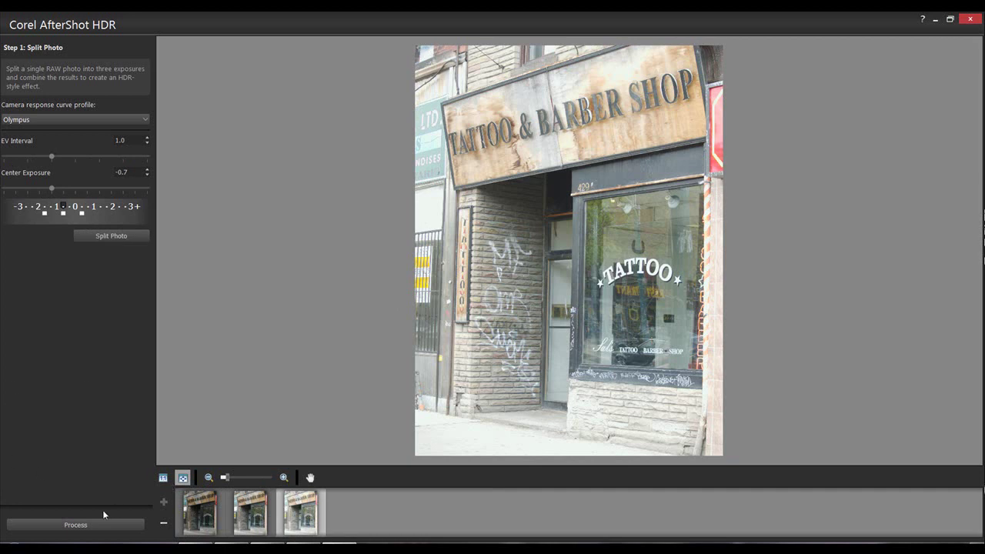
{"action": "left_click", "coordinate": [76, 525]}
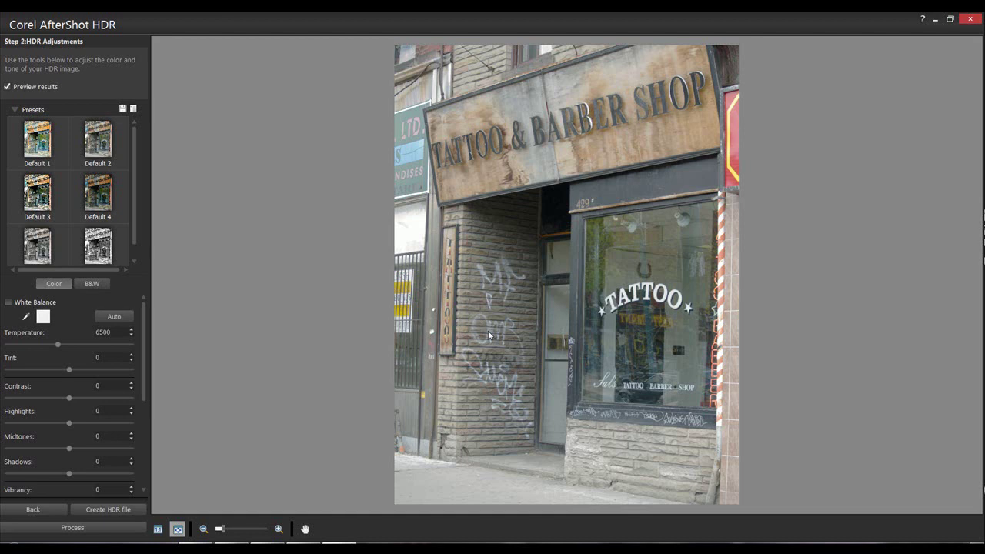
Step: Try the Default 1 and Default 2 presets on the HDR image, each in color and in black and white
{"action": "left_click", "coordinate": [32, 144]}
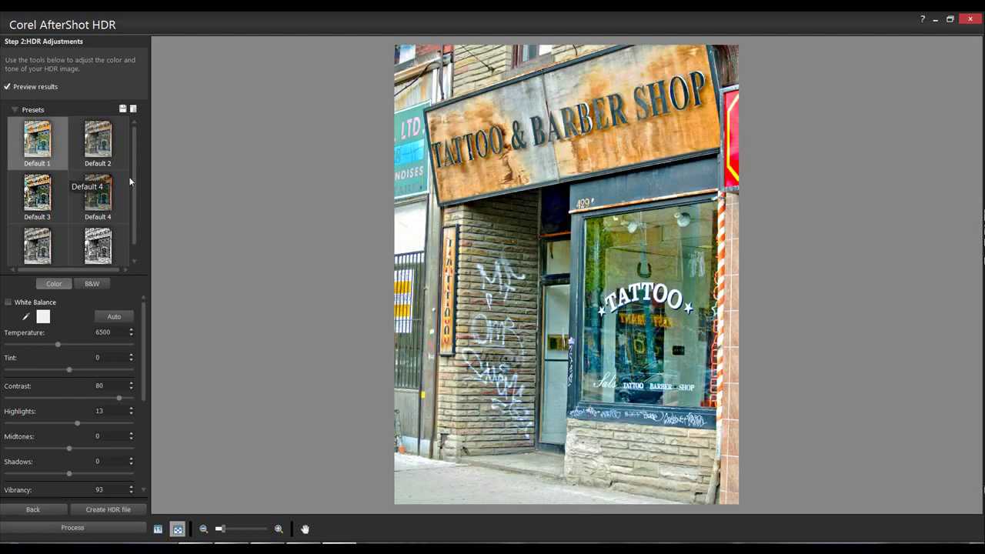
{"action": "left_click", "coordinate": [93, 286]}
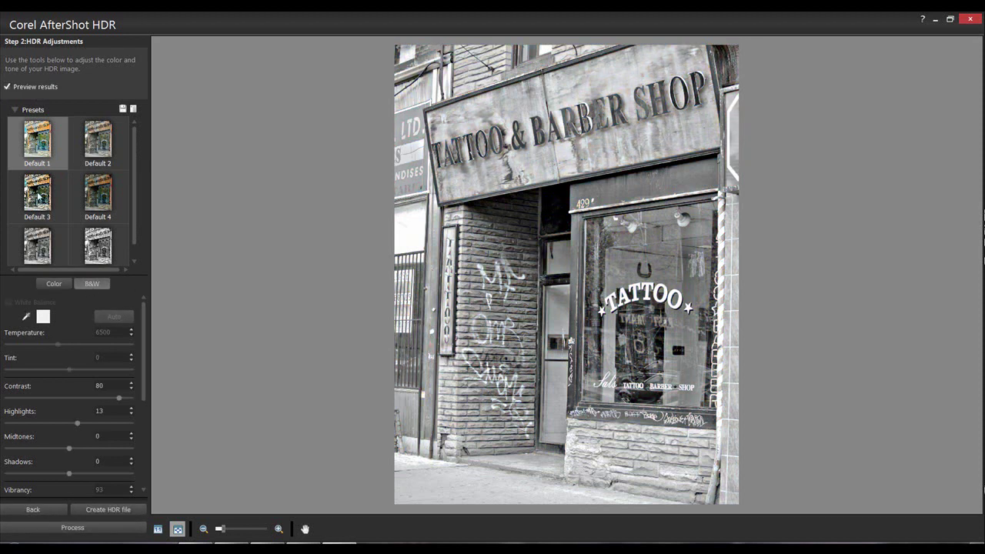
{"action": "left_click", "coordinate": [55, 286]}
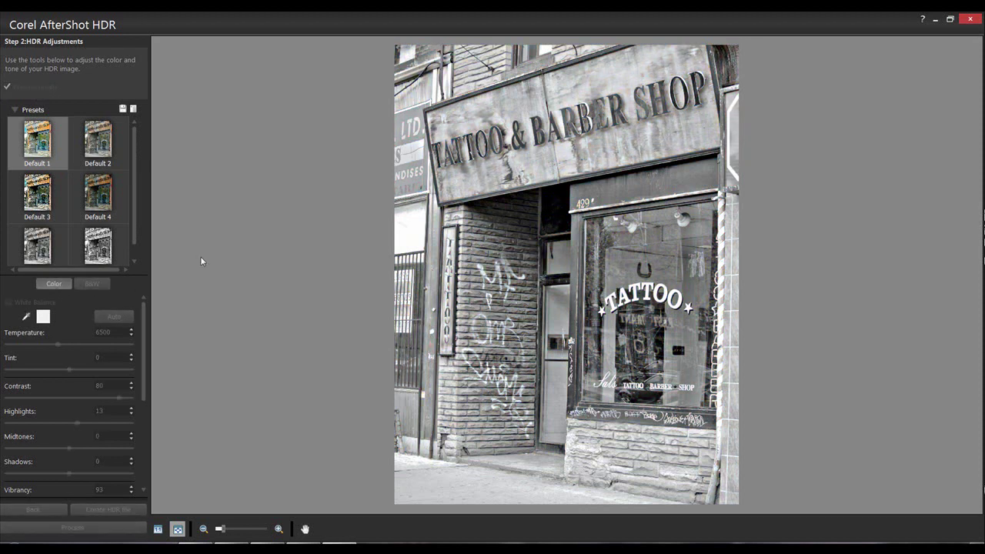
{"action": "left_click", "coordinate": [93, 145]}
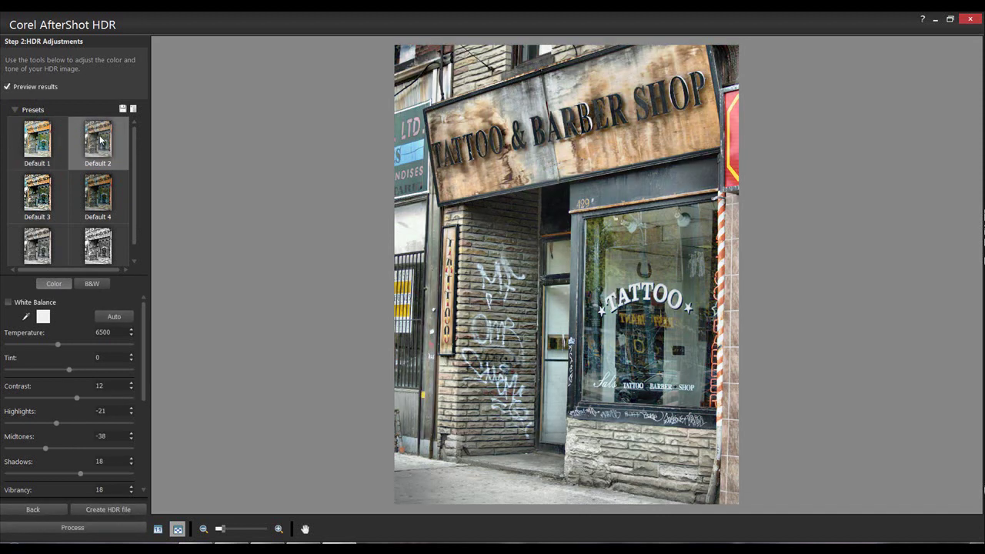
{"action": "left_click", "coordinate": [80, 284]}
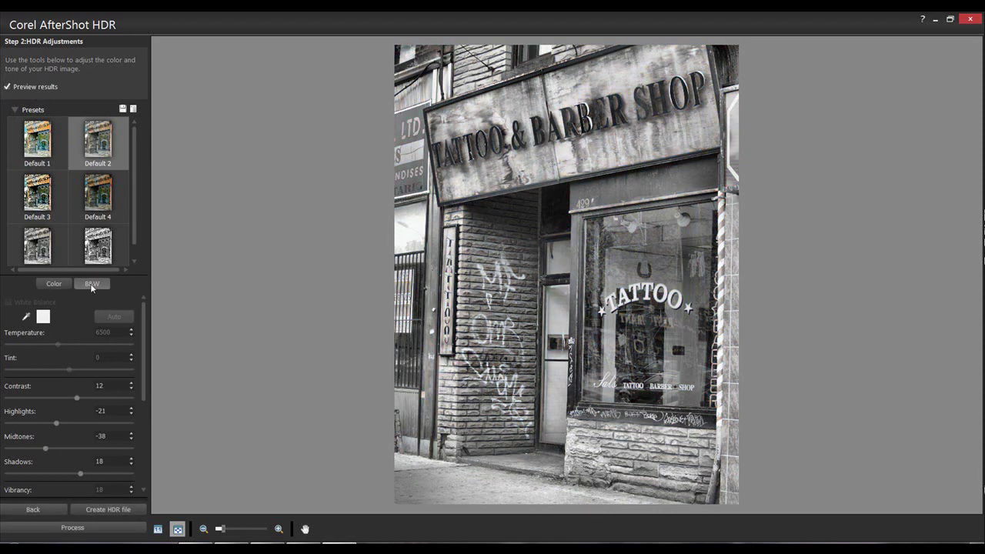
Step: Try the Default 3 preset, look through its adjustment values and preview it in black and white
{"action": "left_click", "coordinate": [37, 197]}
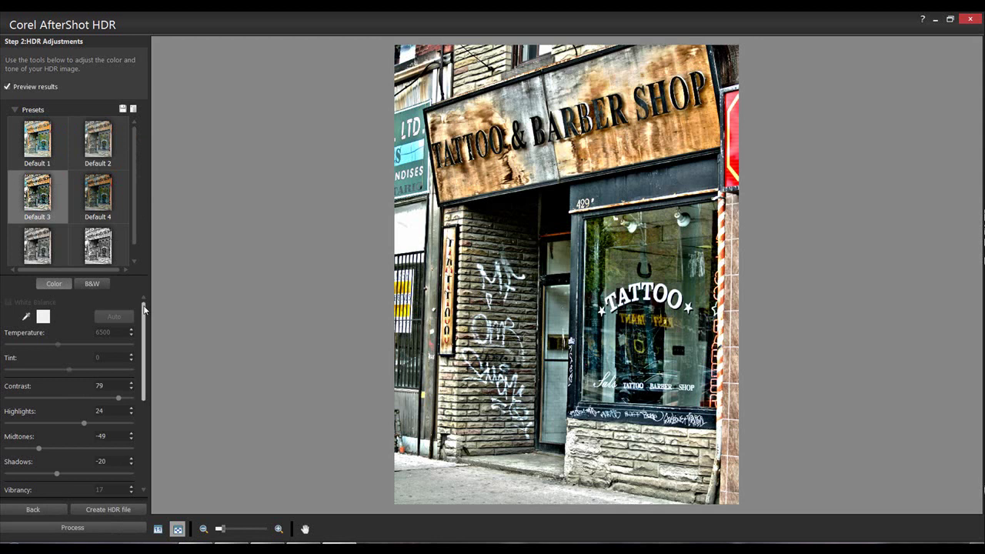
{"action": "left_click_drag", "start_coordinate": [144, 308], "coordinate": [138, 335]}
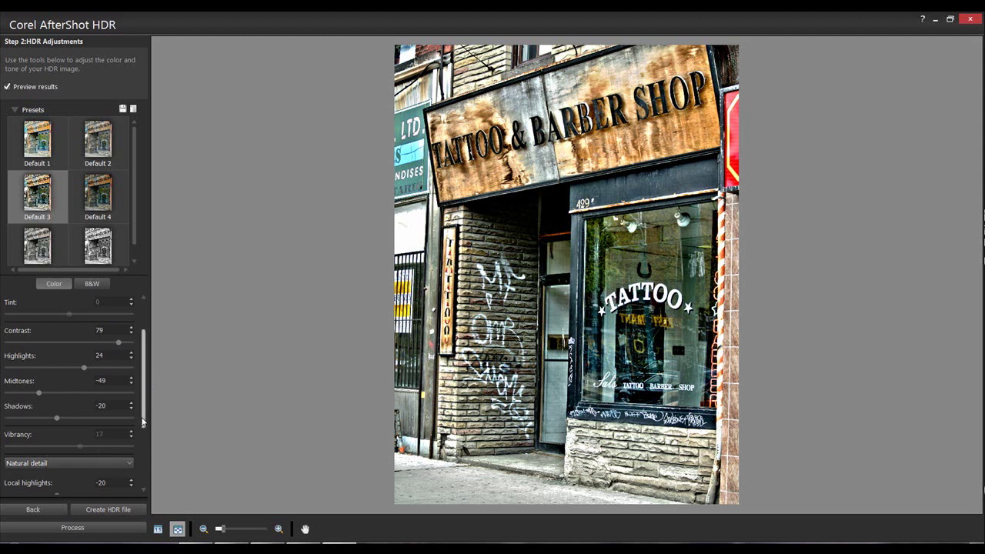
{"action": "scroll", "coordinate": [143, 376], "scroll_direction": "up", "scroll_amount": 2}
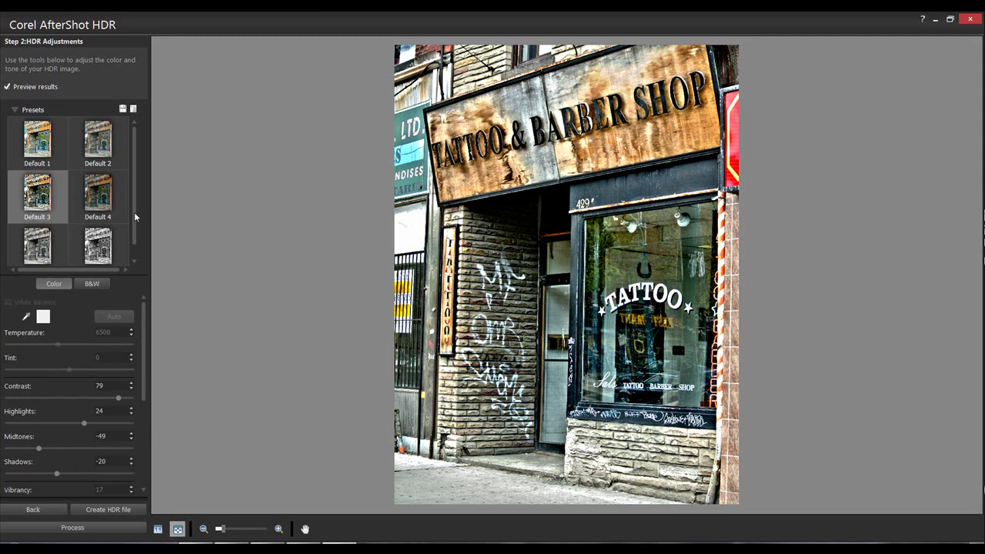
{"action": "left_click", "coordinate": [97, 283]}
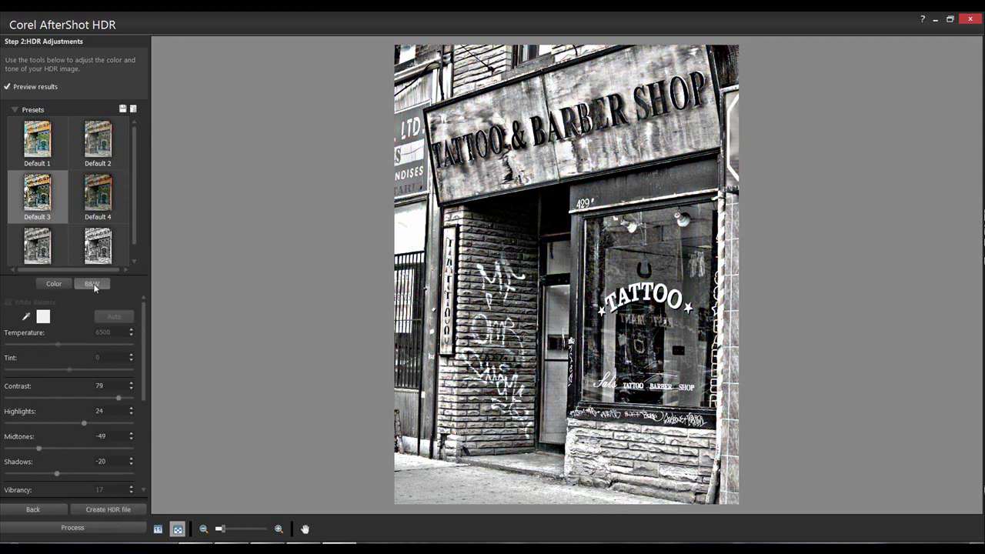
Step: Try the Default 4 preset and the two desaturated and black-and-white presets below it
{"action": "left_click", "coordinate": [97, 196]}
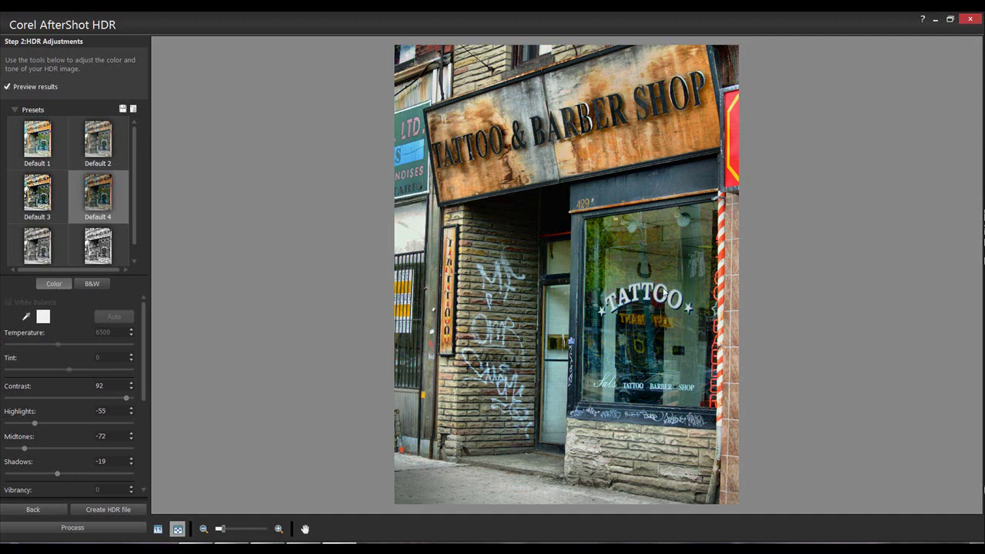
{"action": "left_click", "coordinate": [36, 248]}
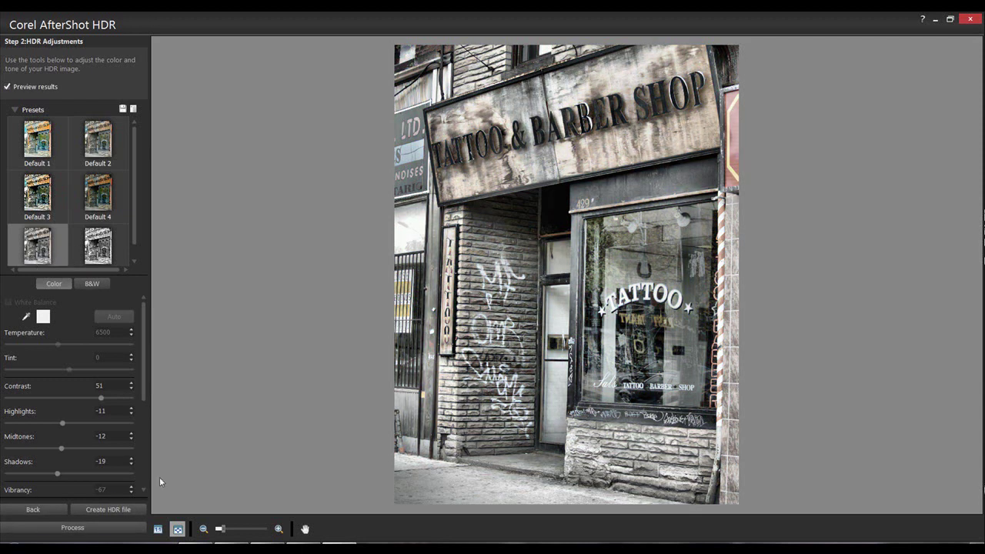
{"action": "scroll", "coordinate": [146, 392], "scroll_direction": "down", "scroll_amount": 2}
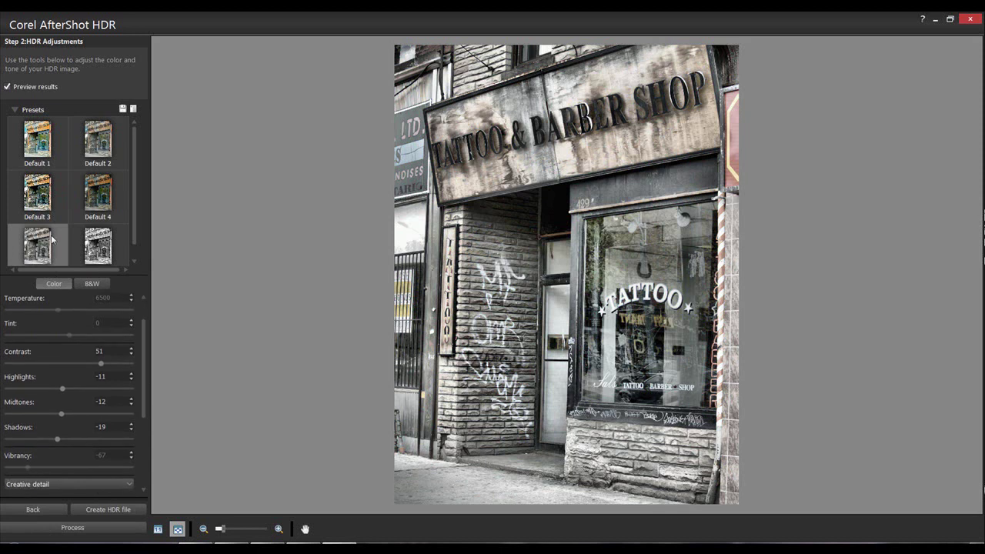
{"action": "left_click", "coordinate": [101, 248]}
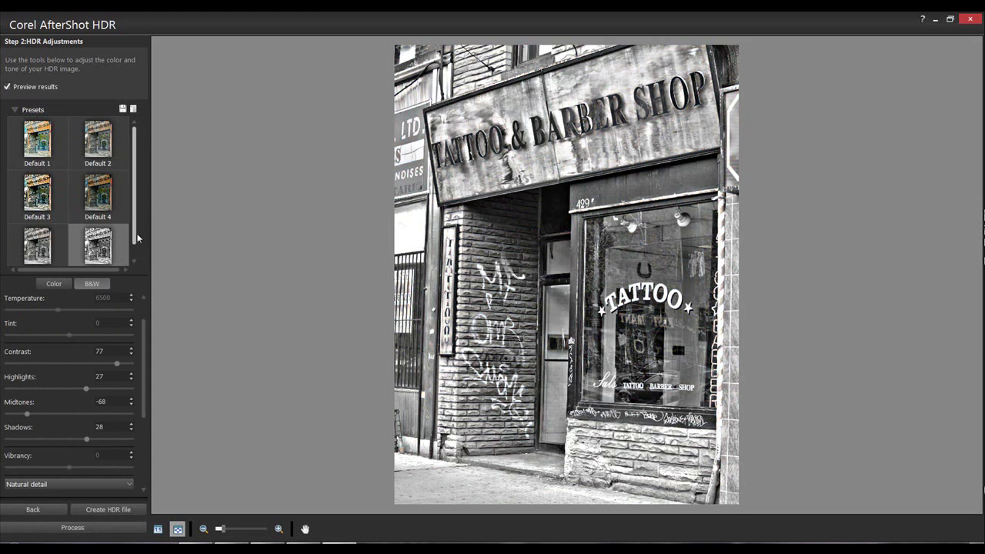
{"action": "mouse_move", "coordinate": [135, 223]}
{"action": "left_mouse_down"}
{"action": "mouse_move", "coordinate": [134, 259]}
{"action": "mouse_move", "coordinate": [134, 215]}
{"action": "left_mouse_up"}
Step: Reapply the Default 3 preset, and go back to the Split Photo stage to process the exposures again
{"action": "left_click", "coordinate": [44, 202]}
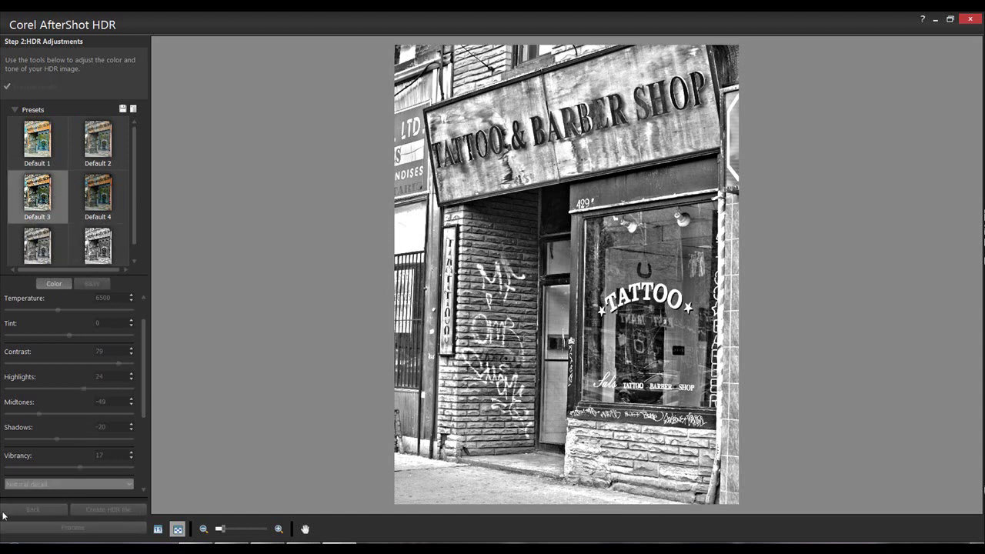
{"action": "left_click", "coordinate": [64, 530]}
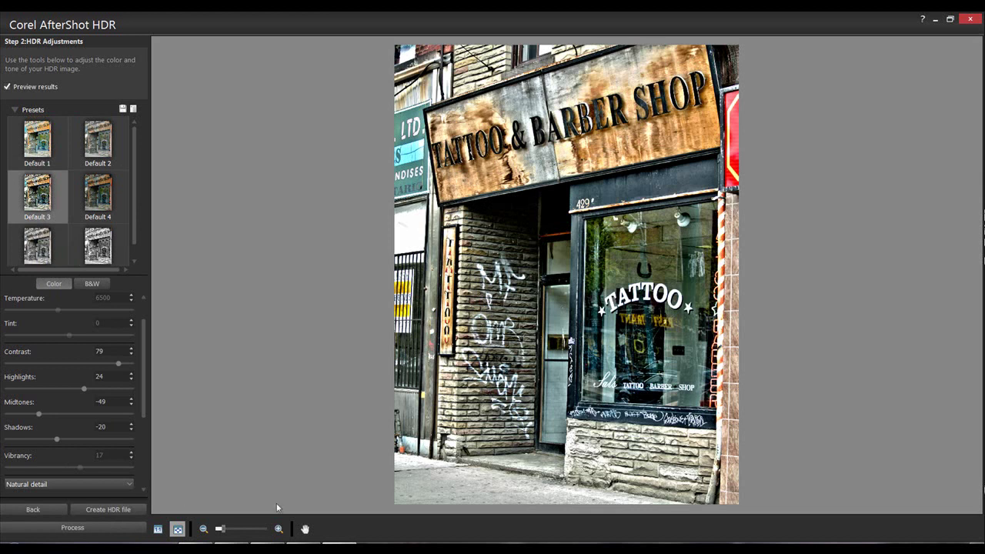
{"action": "left_click", "coordinate": [21, 526]}
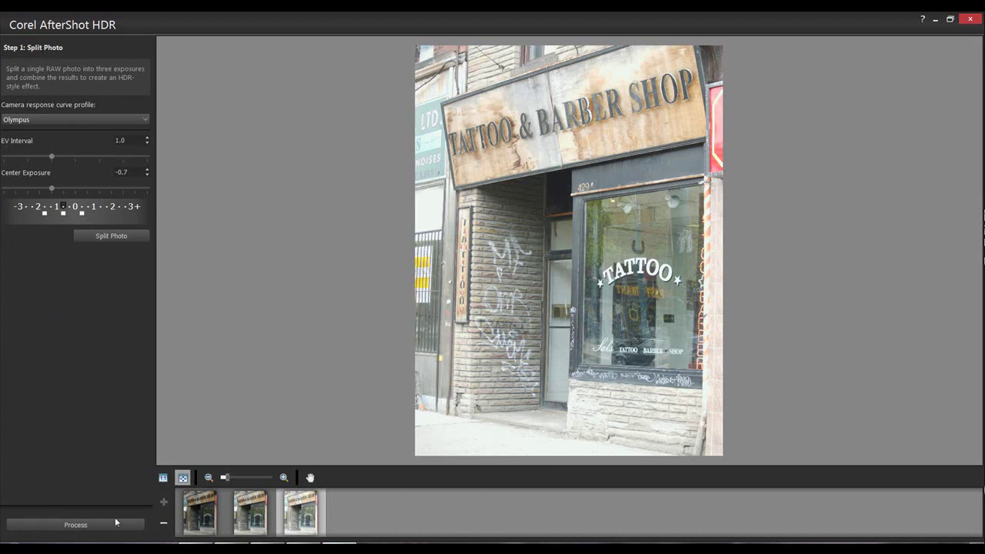
{"action": "left_click", "coordinate": [75, 526]}
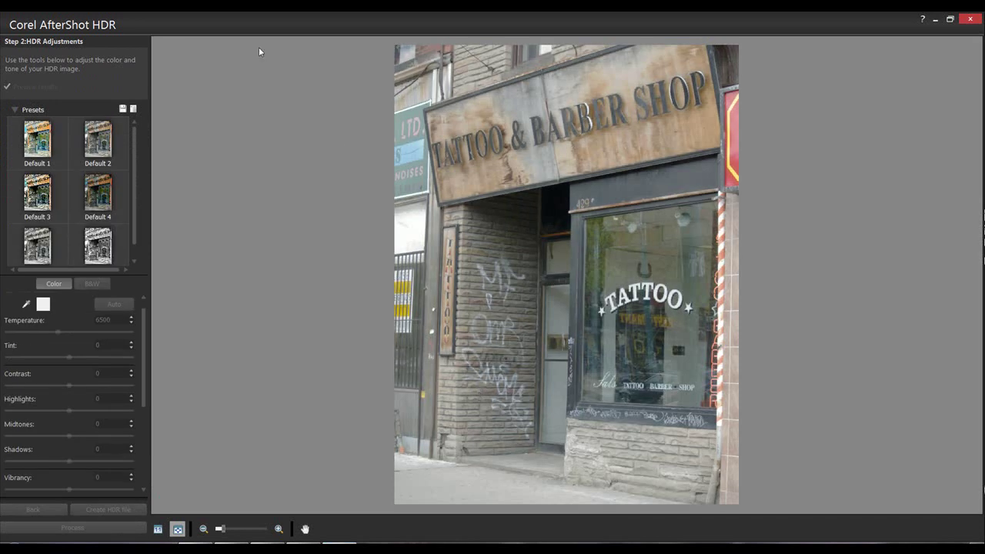
Step: Collapse the presets and set the HDR image's contrast to 72, highlights to 31, midtones to -16 and shadows to -56
{"action": "left_click", "coordinate": [14, 112]}
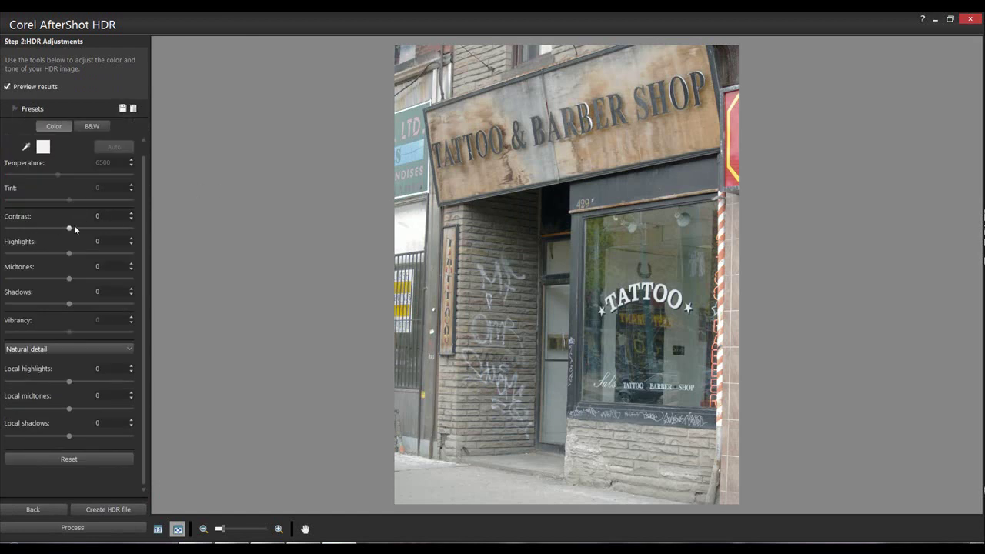
{"action": "left_click", "coordinate": [114, 228]}
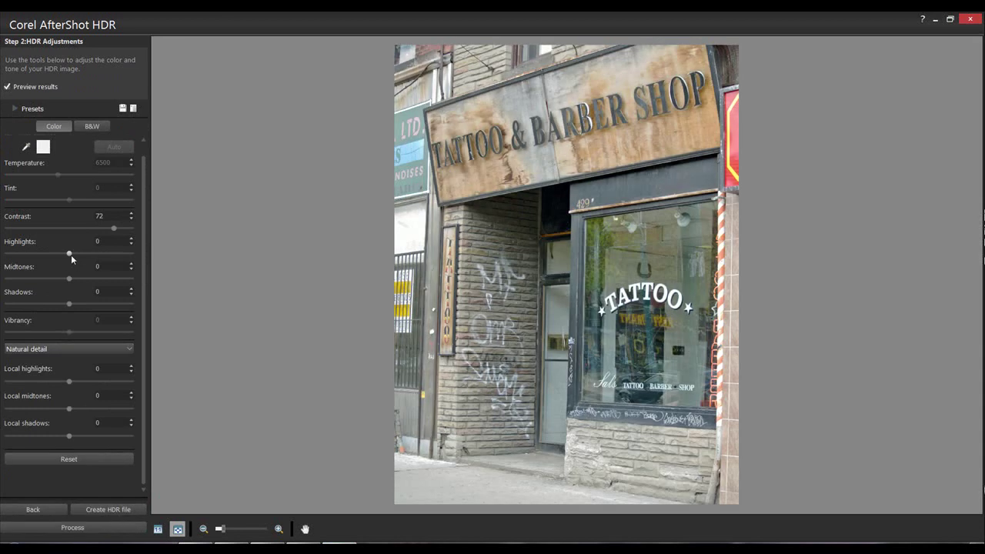
{"action": "left_click", "coordinate": [89, 253]}
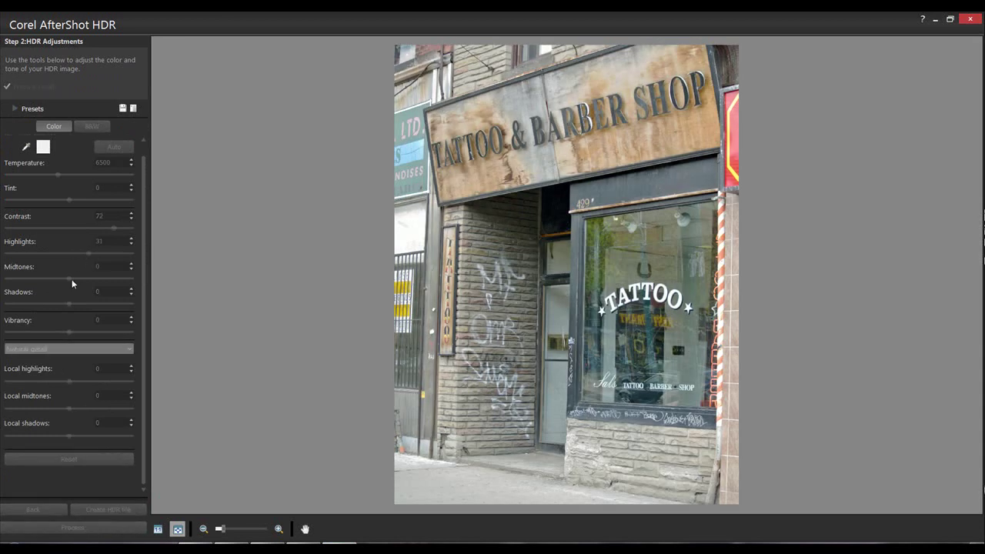
{"action": "left_click_drag", "start_coordinate": [69, 280], "coordinate": [23, 305]}
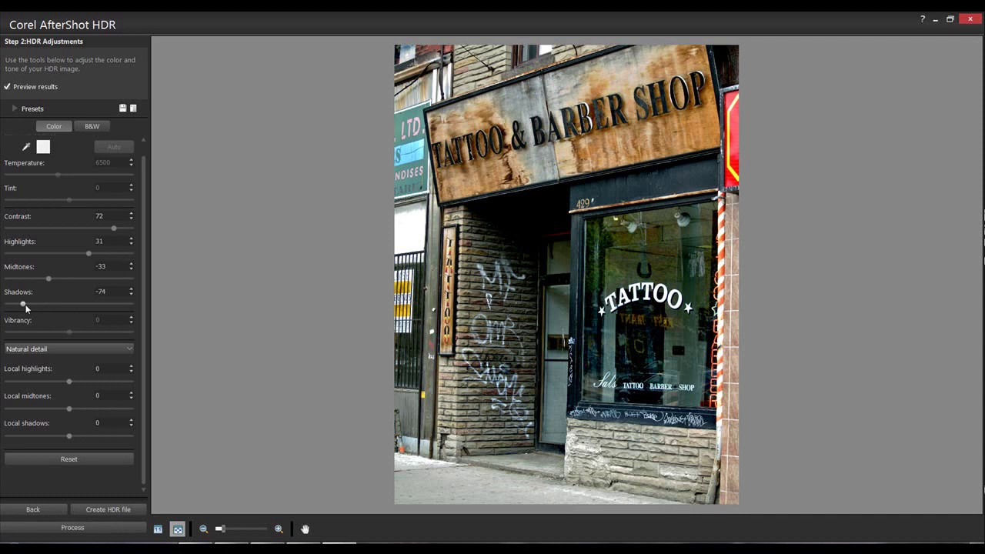
{"action": "left_click_drag", "start_coordinate": [23, 306], "coordinate": [33, 305]}
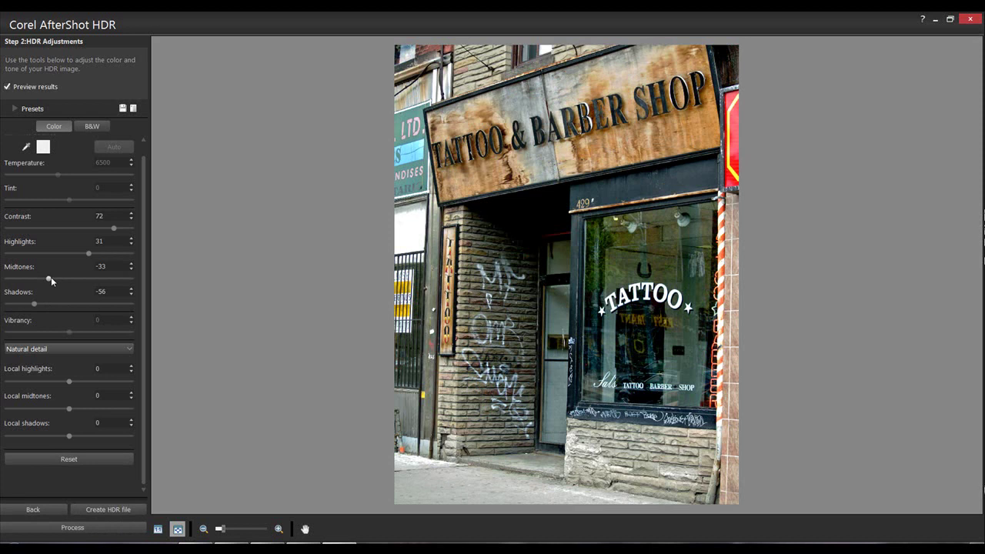
{"action": "left_click_drag", "start_coordinate": [50, 278], "coordinate": [59, 281]}
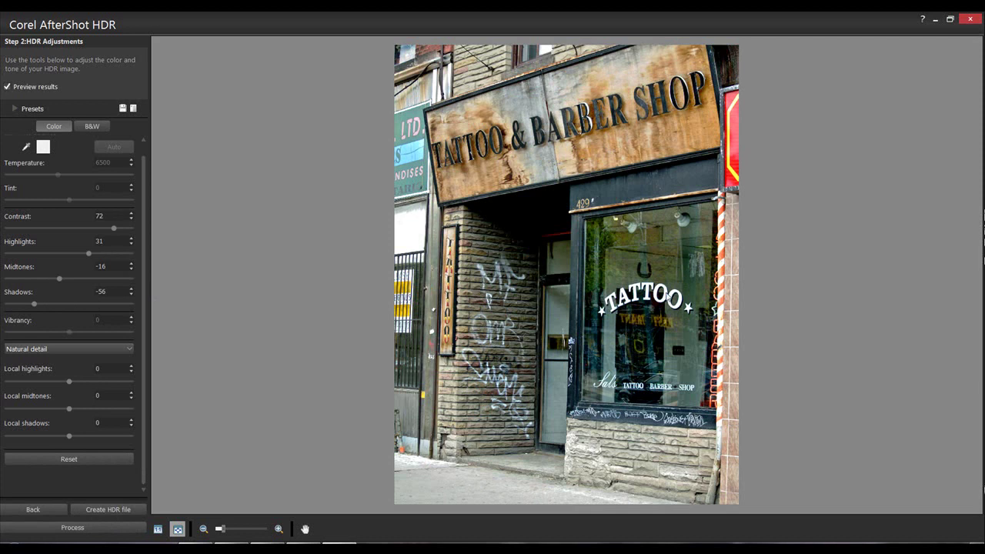
Step: Switch the HDR image from natural to Creative detail, previewing it in black and white before and after, and return to color
{"action": "left_click", "coordinate": [94, 127]}
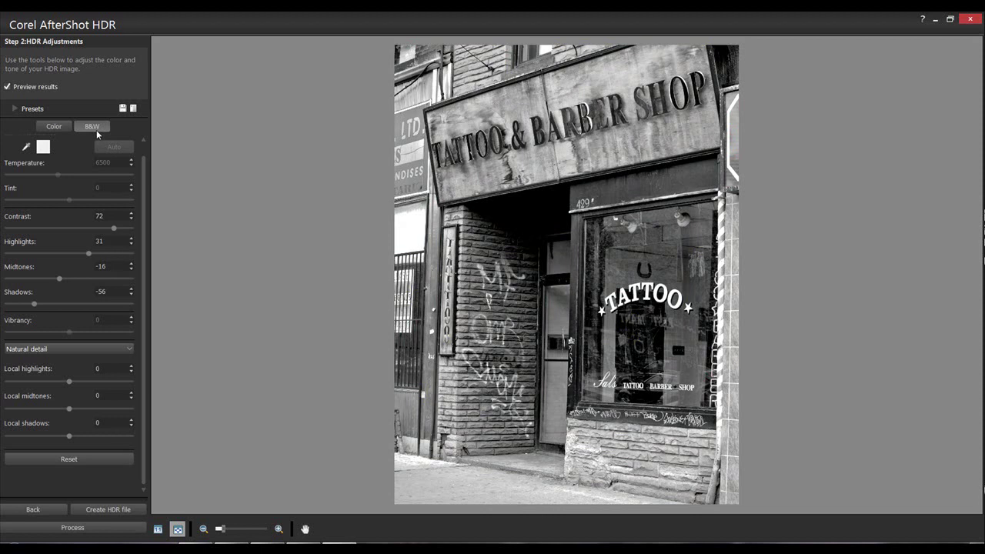
{"action": "left_click", "coordinate": [53, 127]}
{"action": "left_click", "coordinate": [60, 349]}
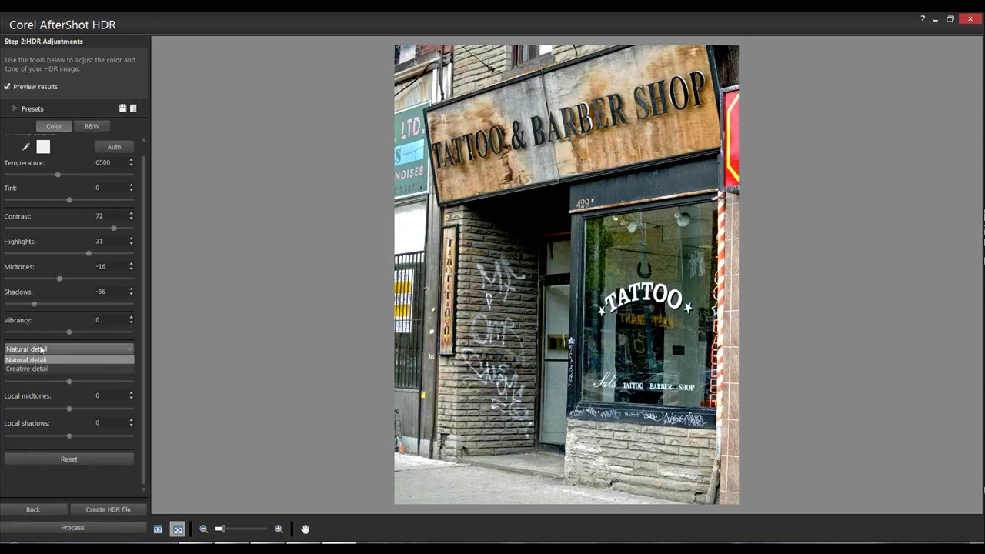
{"action": "left_click", "coordinate": [43, 368]}
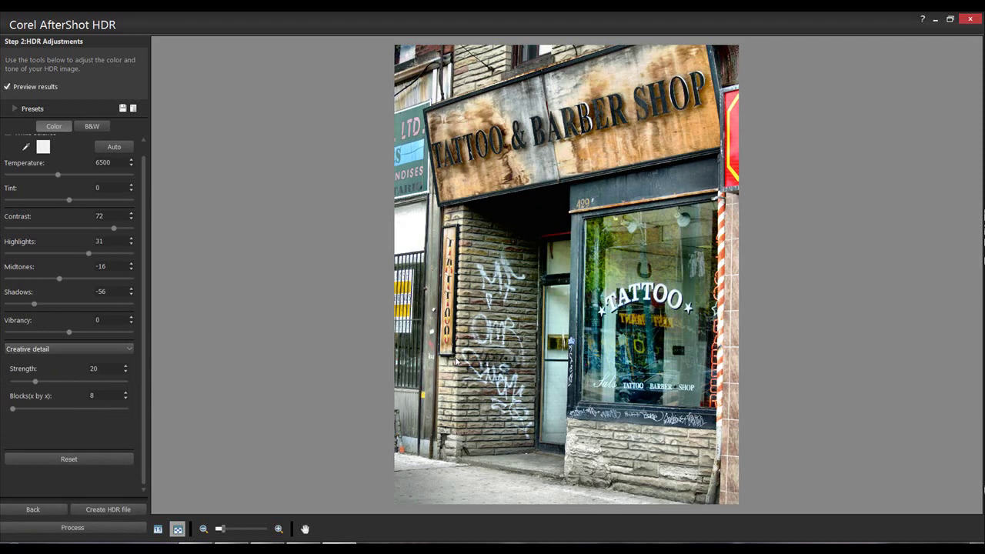
{"action": "left_click", "coordinate": [92, 126]}
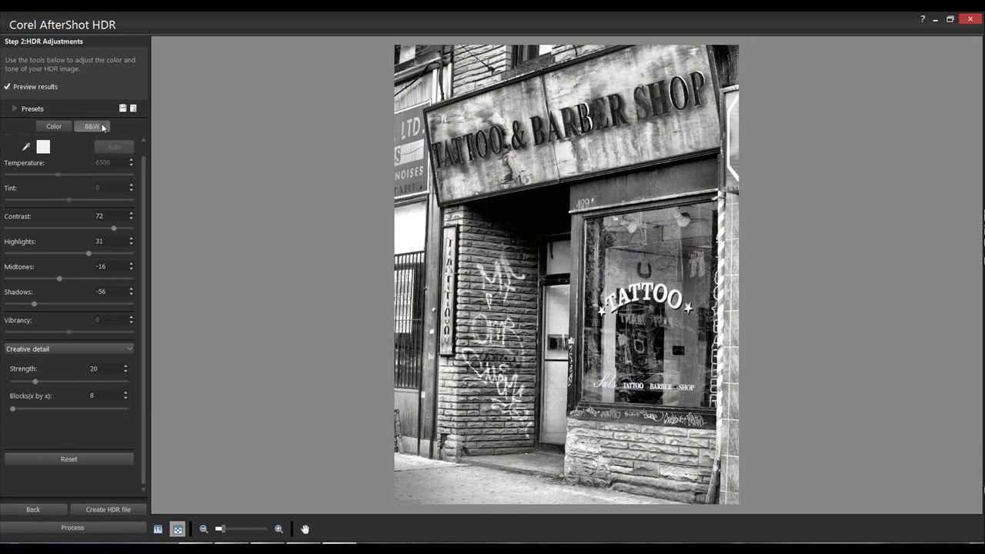
{"action": "left_click", "coordinate": [59, 127]}
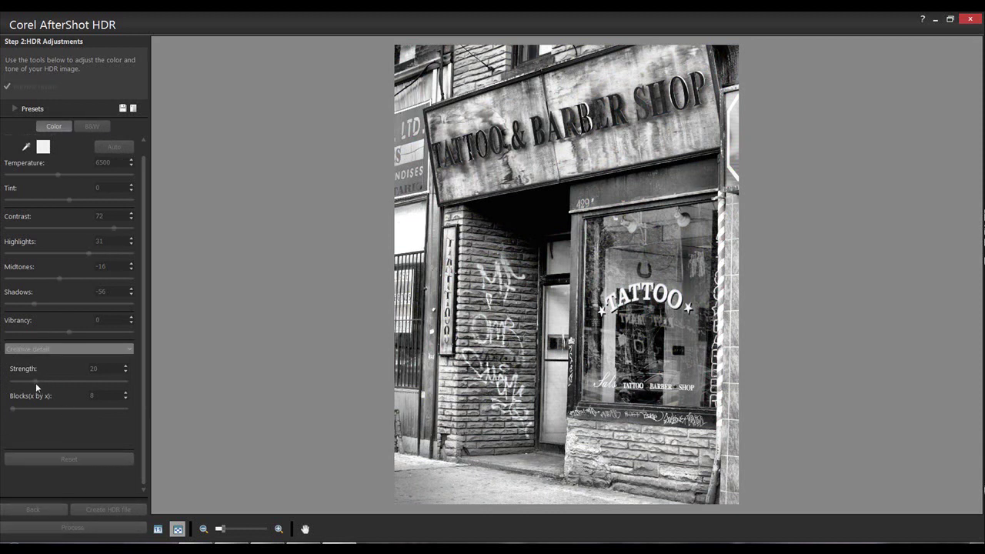
Step: Set the creative detail strength to 45 and blocks to 21, and process the HDR image for fine-tuning
{"action": "left_click", "coordinate": [63, 382]}
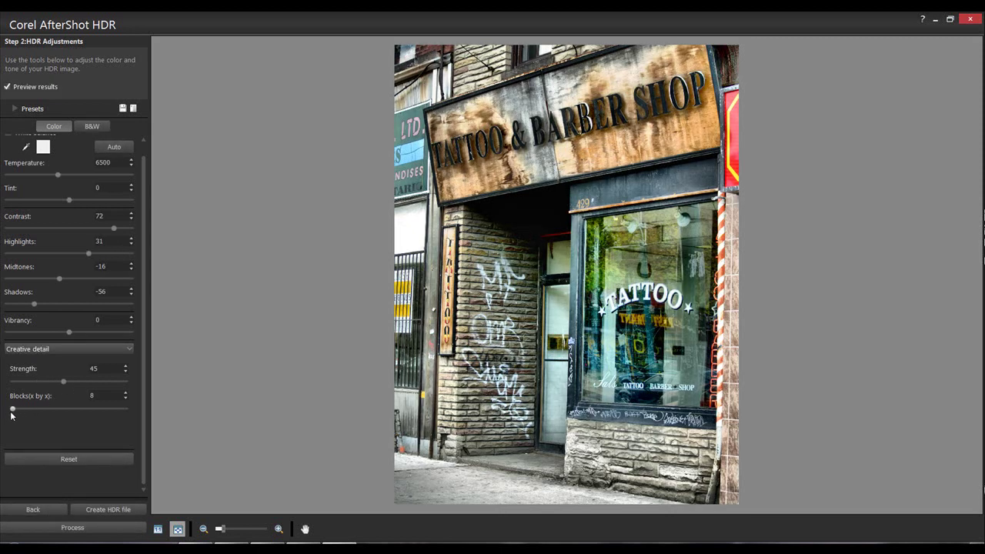
{"action": "left_click_drag", "start_coordinate": [13, 411], "coordinate": [48, 412]}
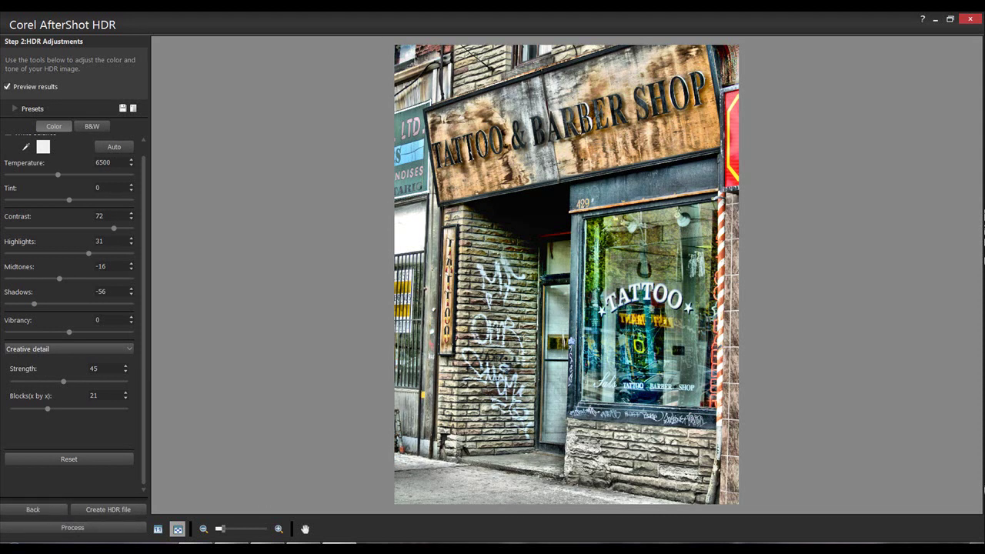
{"action": "left_click", "coordinate": [71, 528]}
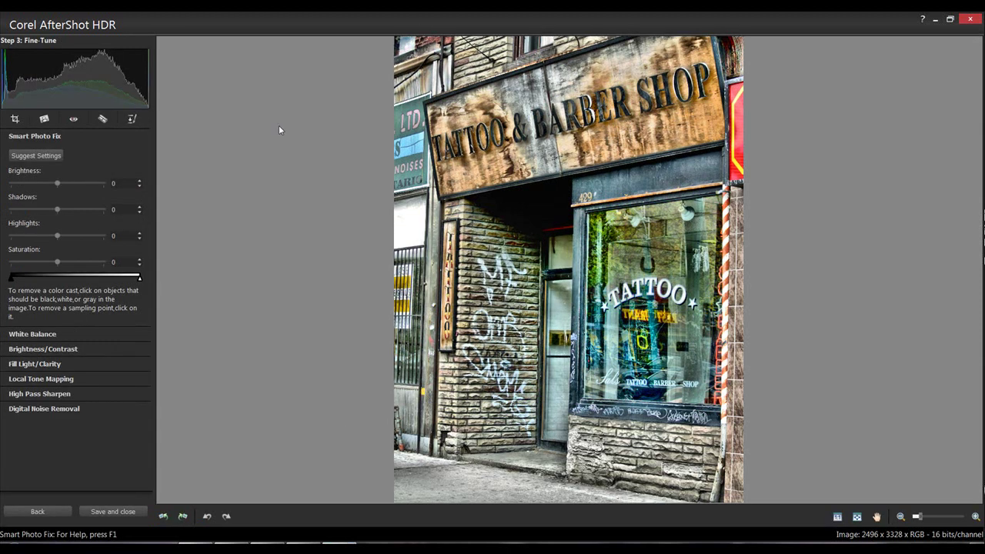
Step: Apply the suggested Smart Photo Fix settings, and set brightness to 0 and shadows to -26
{"action": "left_click", "coordinate": [32, 155]}
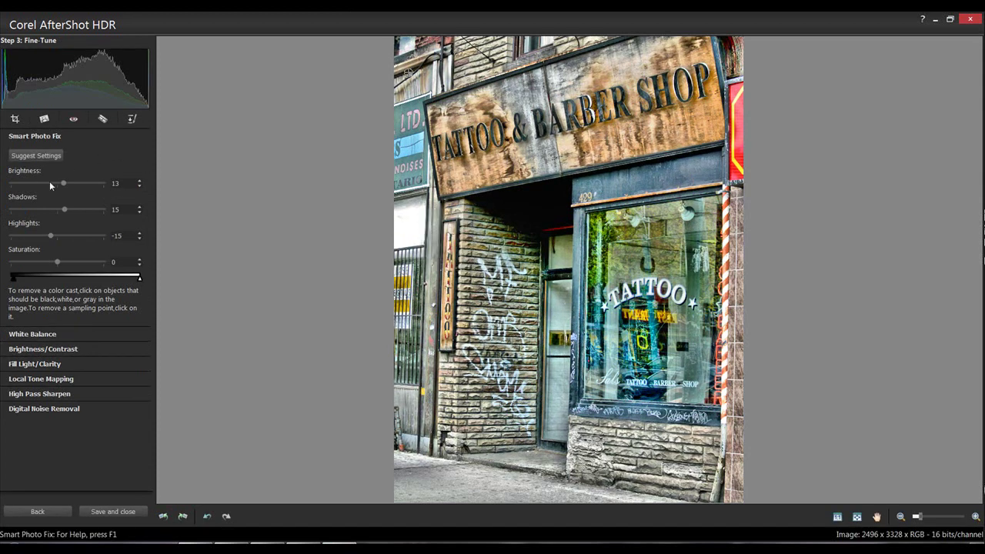
{"action": "left_click_drag", "start_coordinate": [62, 188], "coordinate": [24, 188]}
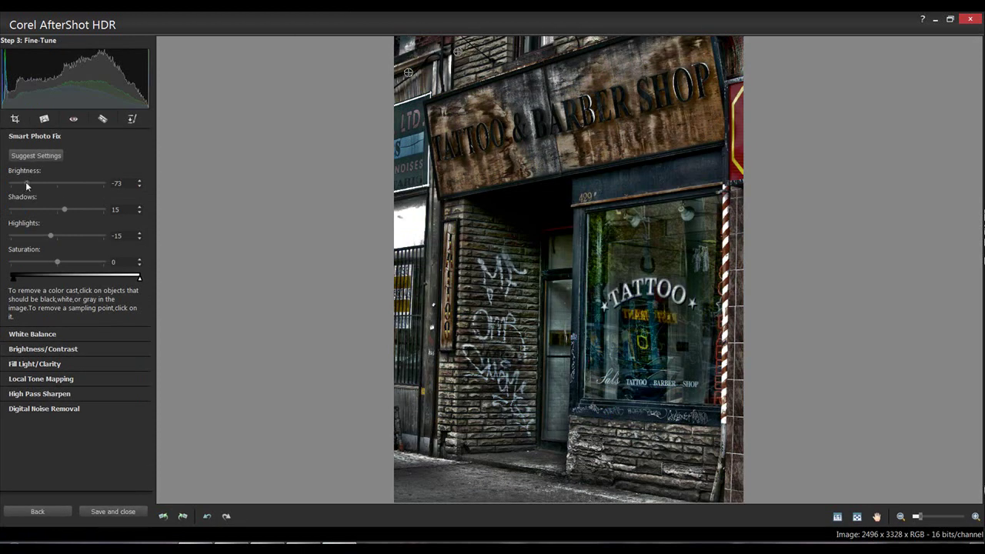
{"action": "left_click_drag", "start_coordinate": [26, 187], "coordinate": [44, 186]}
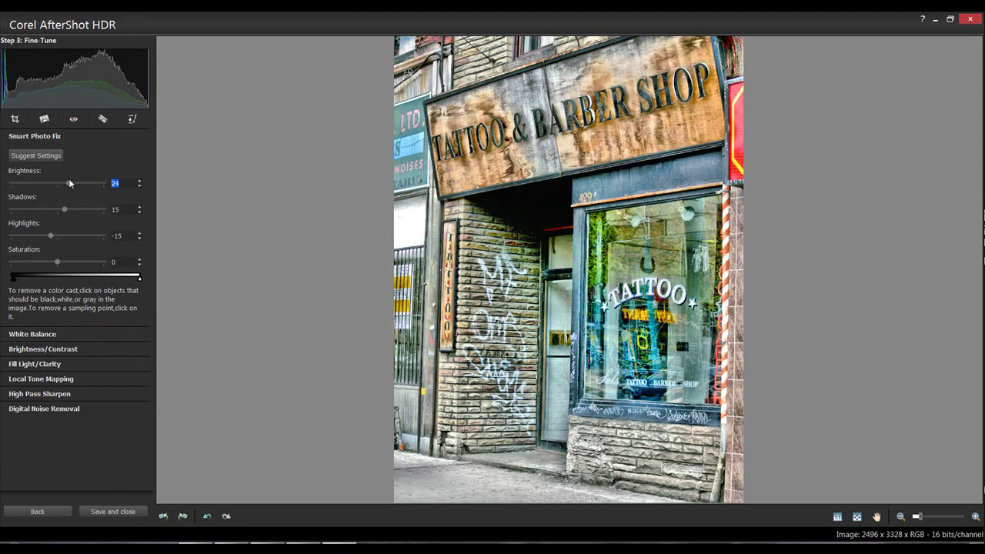
{"action": "type", "text": "0"}
{"action": "key", "text": "Return"}
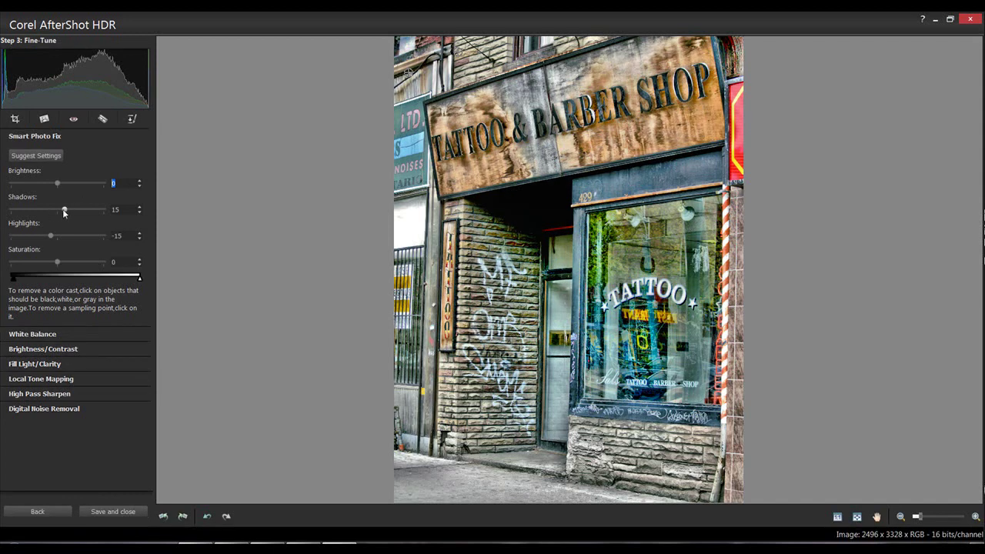
{"action": "left_click_drag", "start_coordinate": [64, 213], "coordinate": [47, 223]}
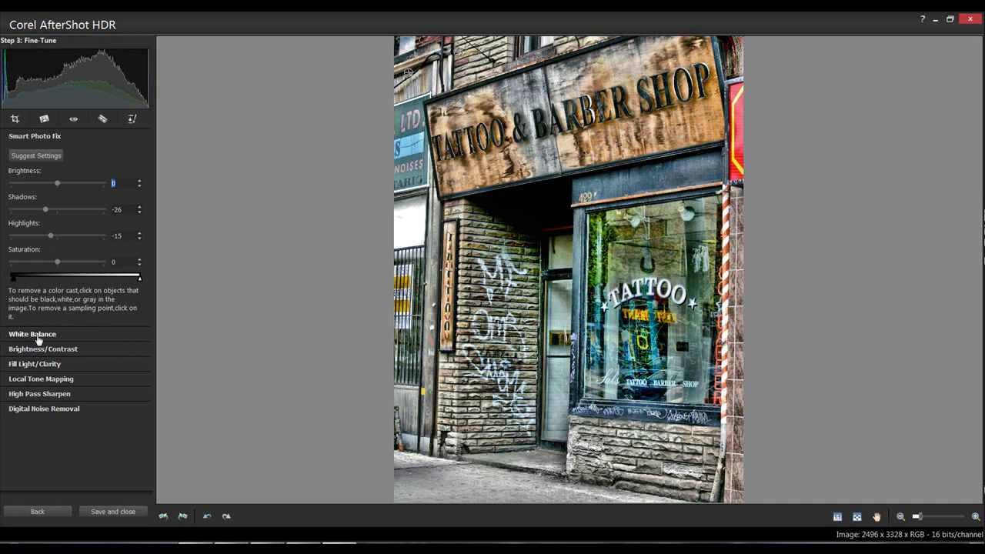
Step: Look through the Fill Light/Clarity, Local Tone Mapping, High Pass Sharpen and Digital Noise Removal settings
{"action": "left_click", "coordinate": [38, 363]}
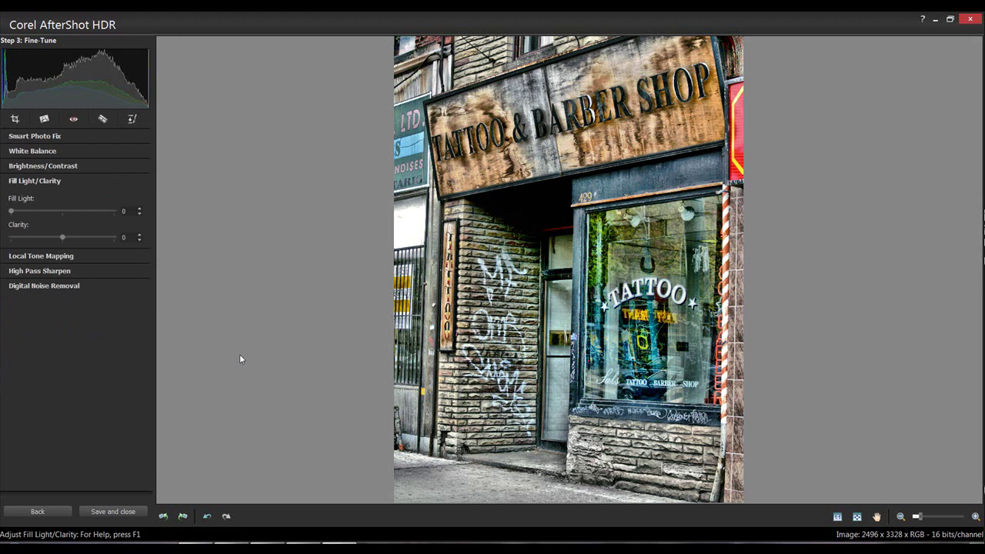
{"action": "left_click", "coordinate": [31, 257]}
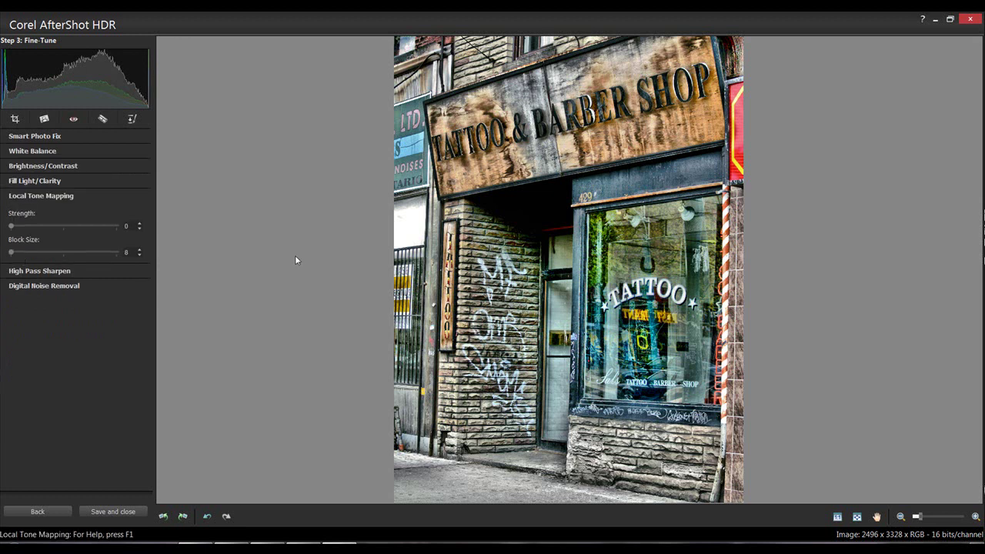
{"action": "left_click", "coordinate": [27, 272]}
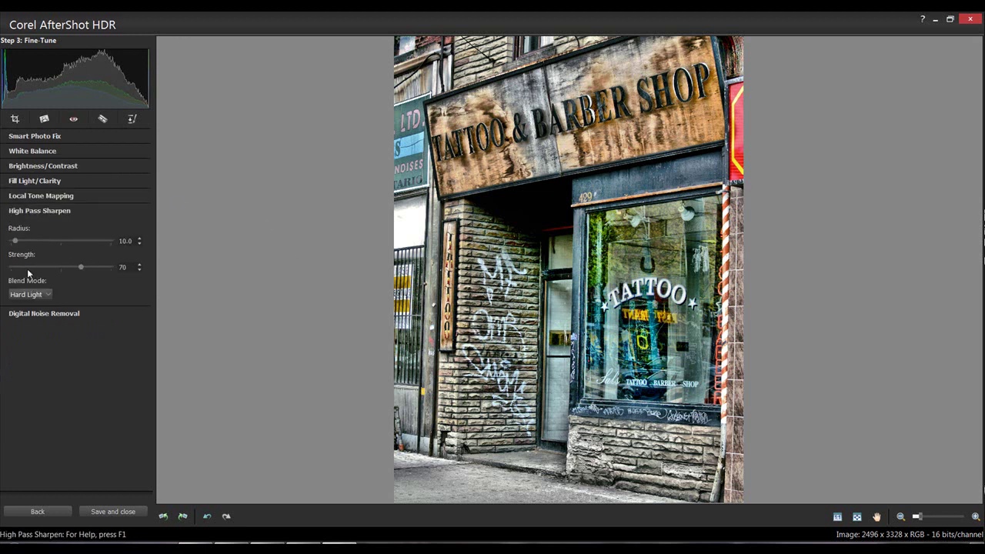
{"action": "left_click", "coordinate": [56, 314]}
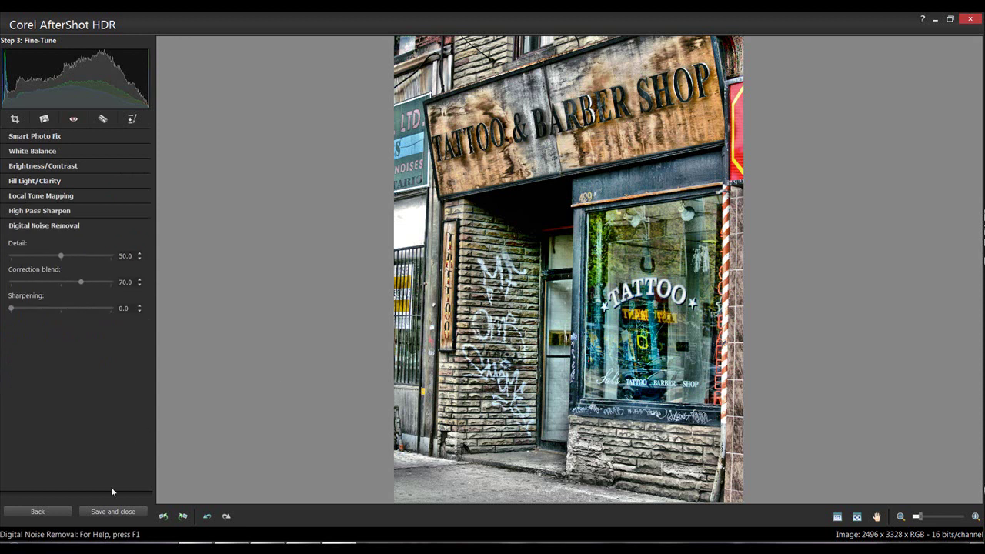
Step: Save the fine-tuned image as a JPEG named sal on drive E and close it, accepting the reduced bit depth
{"action": "left_click", "coordinate": [103, 513]}
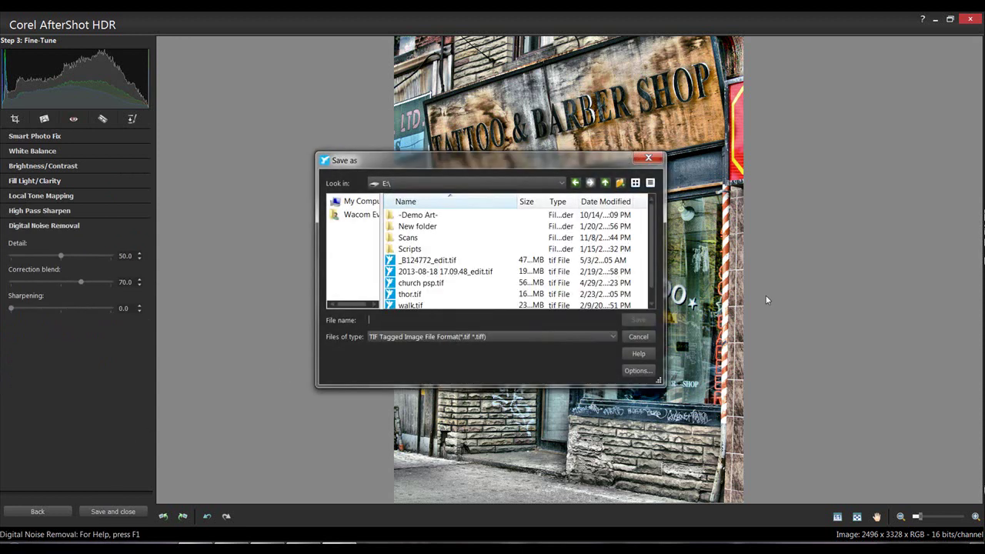
{"action": "type", "text": "sal"}
{"action": "left_click", "coordinate": [611, 338]}
{"action": "left_click", "coordinate": [454, 348]}
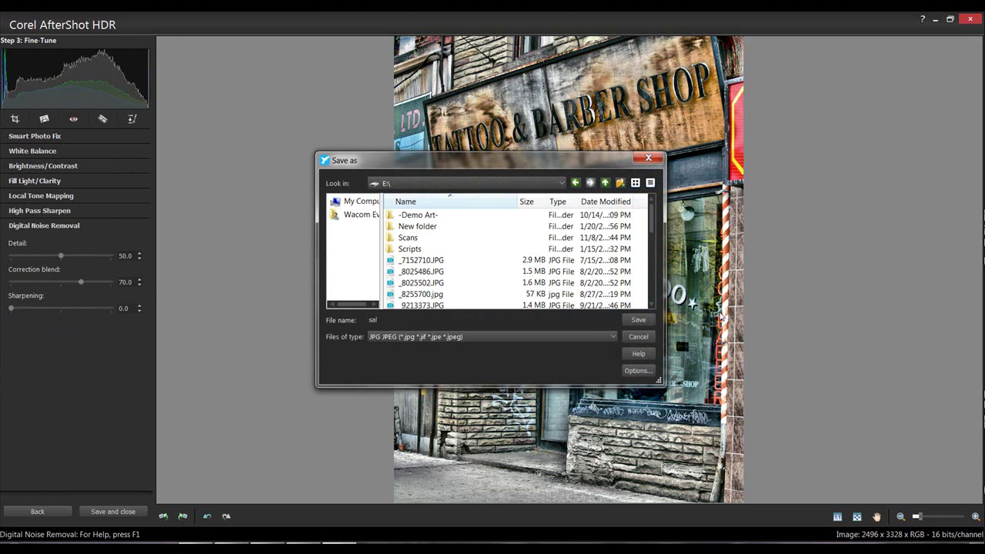
{"action": "left_click", "coordinate": [639, 320]}
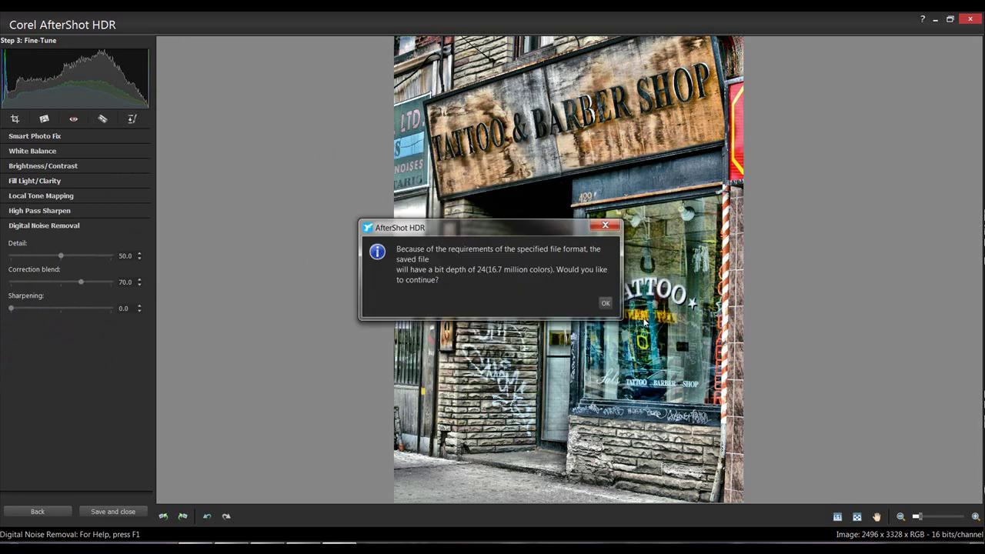
{"action": "left_click", "coordinate": [605, 304]}
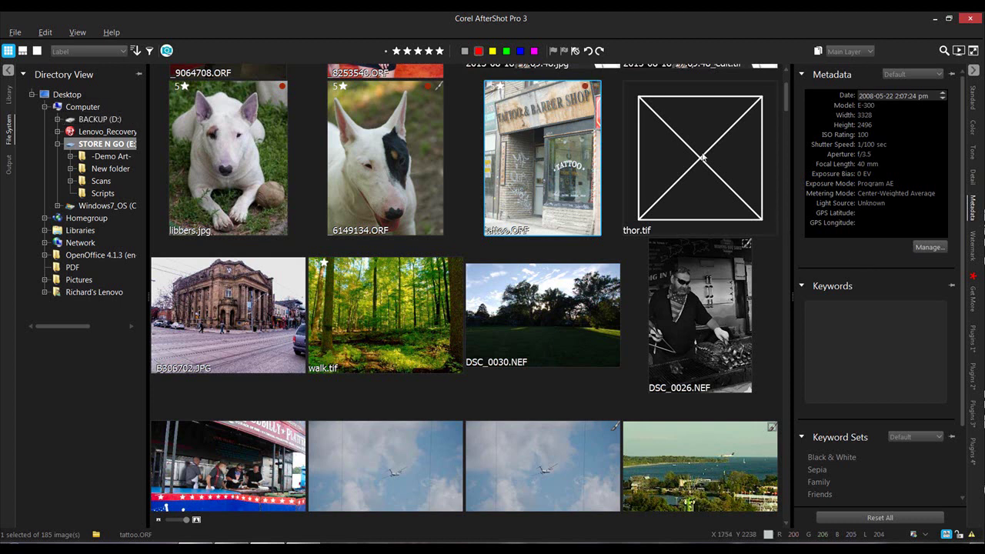
Step: Find and select the dark photo _9064709.ORF in the STORE N GO drive, view it enlarged, and return to the thumbnails
{"action": "scroll", "coordinate": [764, 431], "scroll_direction": "up", "scroll_amount": 1}
{"action": "scroll", "coordinate": [762, 422], "scroll_direction": "down", "scroll_amount": 3}
{"action": "scroll", "coordinate": [762, 421], "scroll_direction": "down", "scroll_amount": 4}
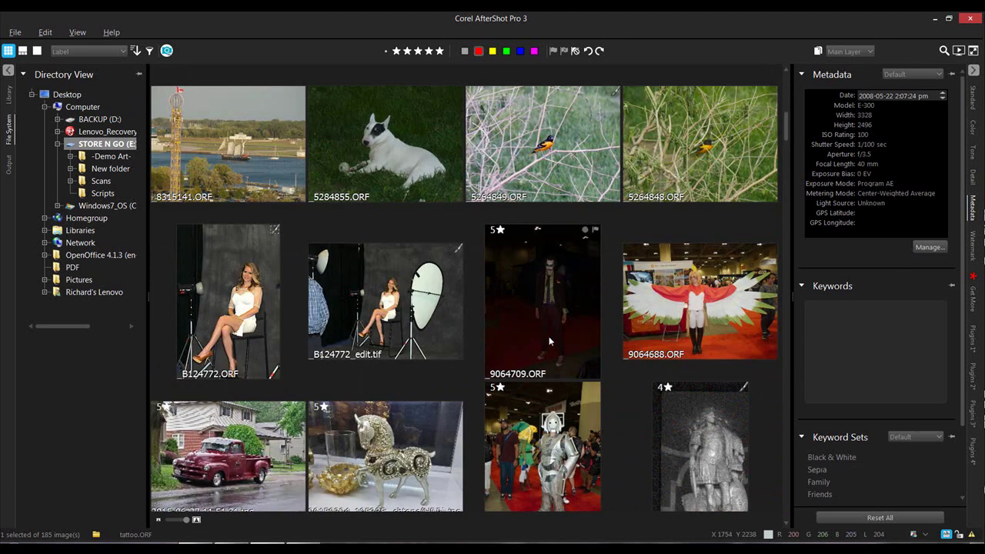
{"action": "left_click", "coordinate": [557, 305]}
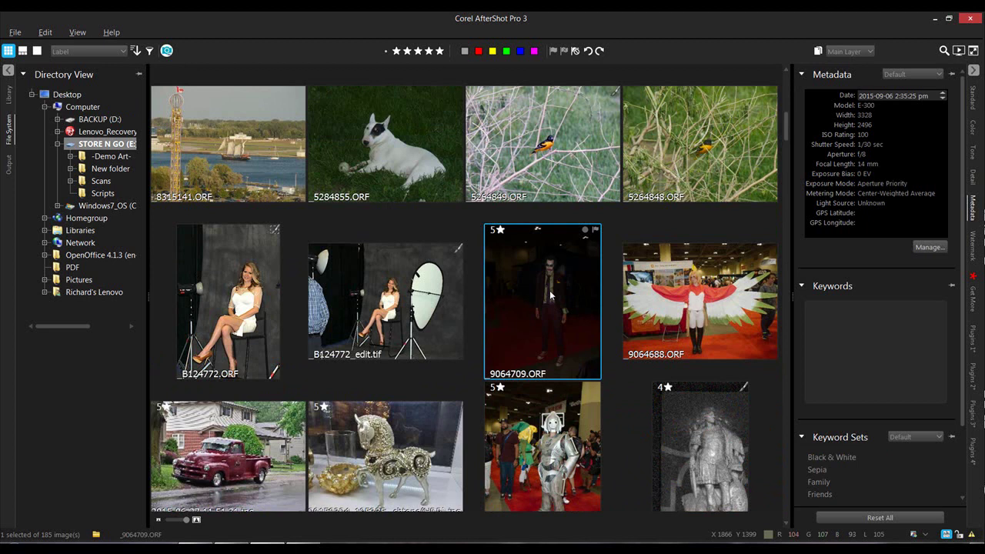
{"action": "double_click", "coordinate": [551, 295]}
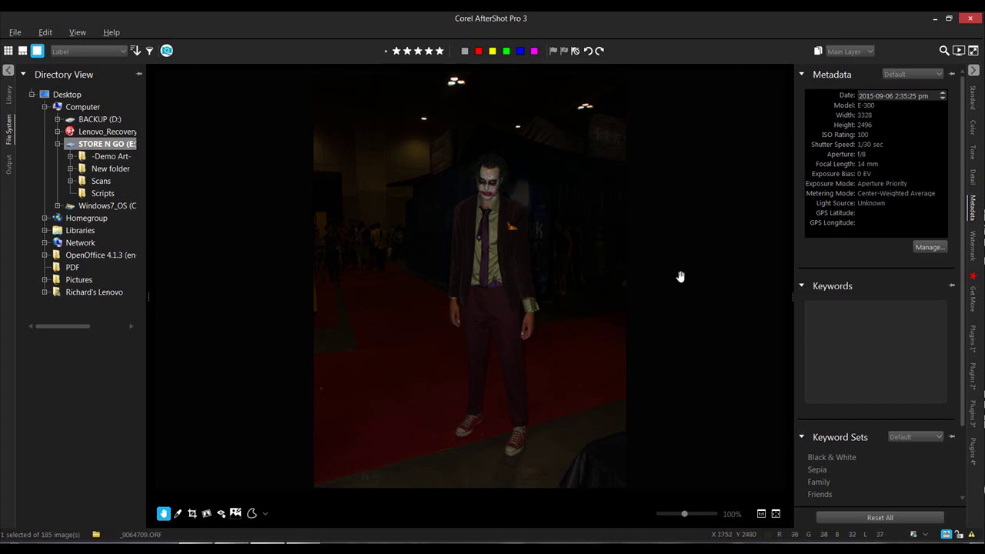
{"action": "left_click", "coordinate": [8, 50]}
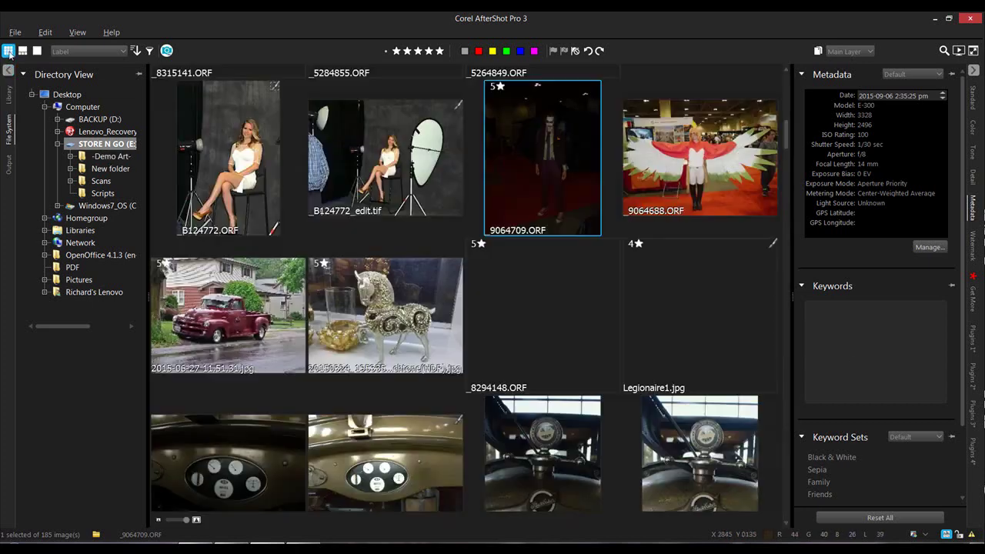
Step: Open _9064709.ORF in AfterShot HDR as a single RAW photo, setting the center exposure to 2.0 and the camera profile to Olympus
{"action": "right_click", "coordinate": [542, 157]}
{"action": "mouse_move", "coordinate": [579, 180]}
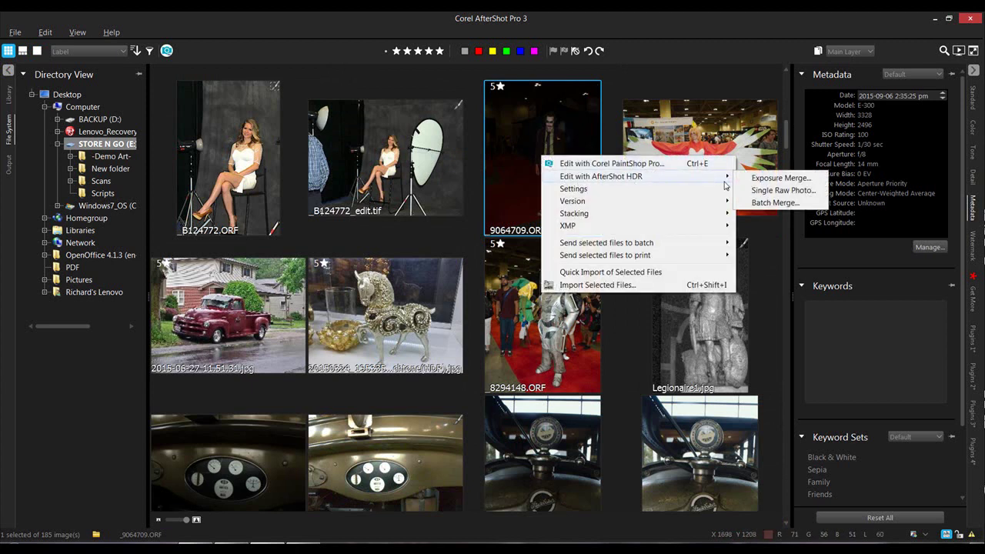
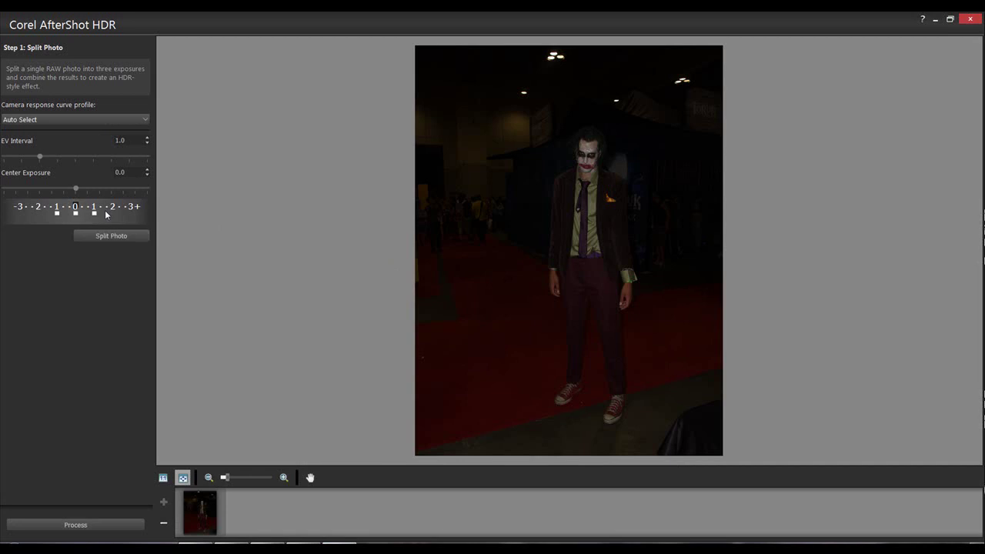
{"action": "left_click_drag", "start_coordinate": [75, 189], "coordinate": [123, 196]}
{"action": "left_click", "coordinate": [89, 120]}
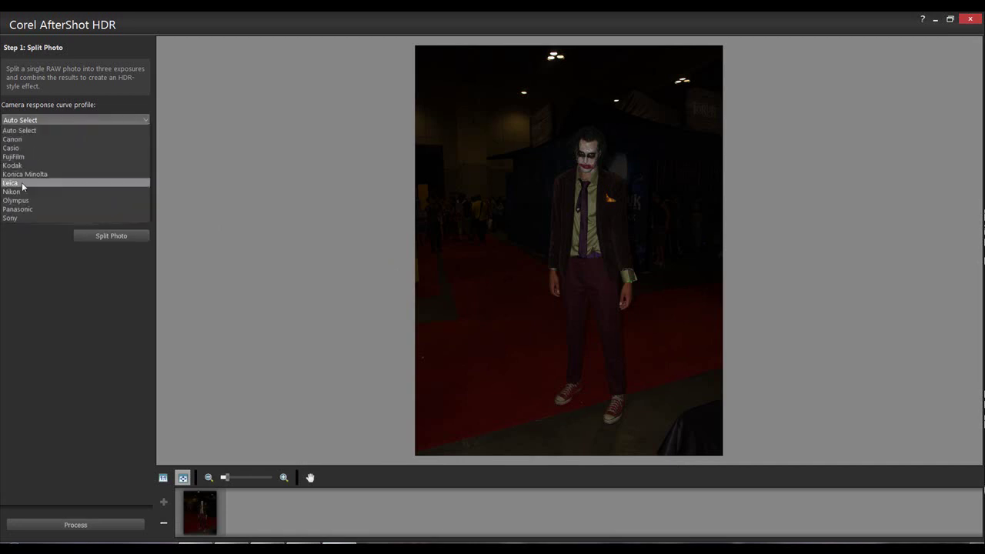
{"action": "left_click", "coordinate": [47, 200]}
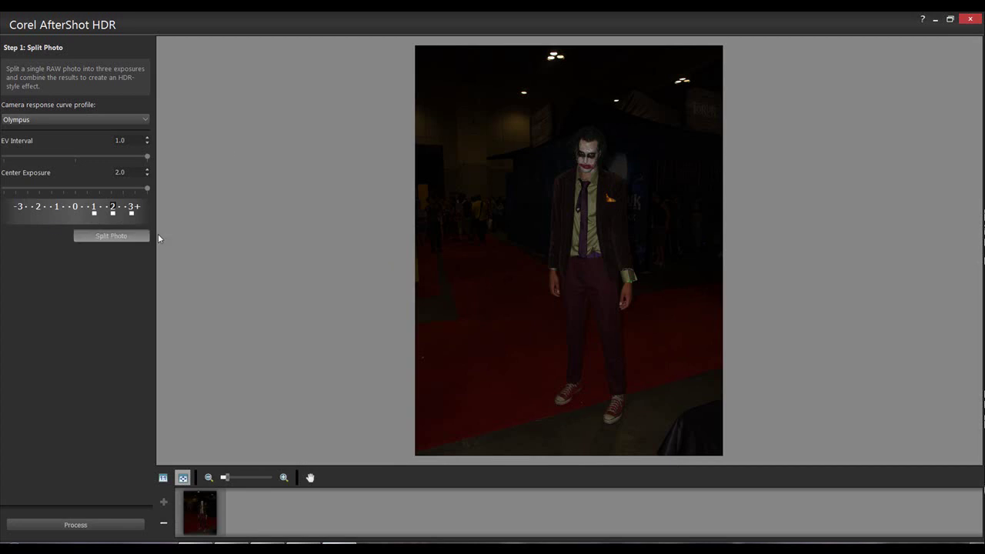
Step: Split the dark photo into three exposures, look at the brighter ones, and process them into an HDR image
{"action": "left_click", "coordinate": [112, 236]}
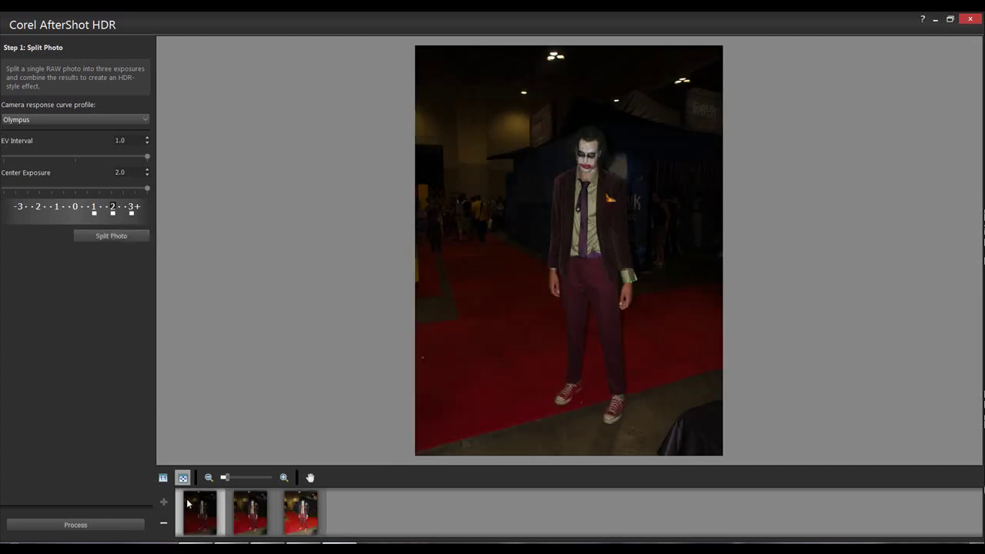
{"action": "left_click", "coordinate": [263, 515]}
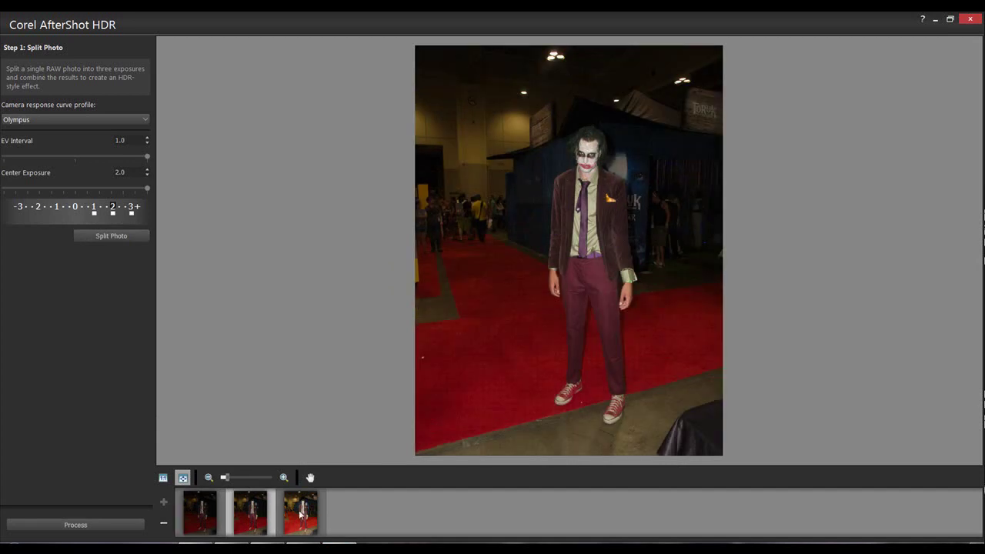
{"action": "left_click", "coordinate": [301, 515]}
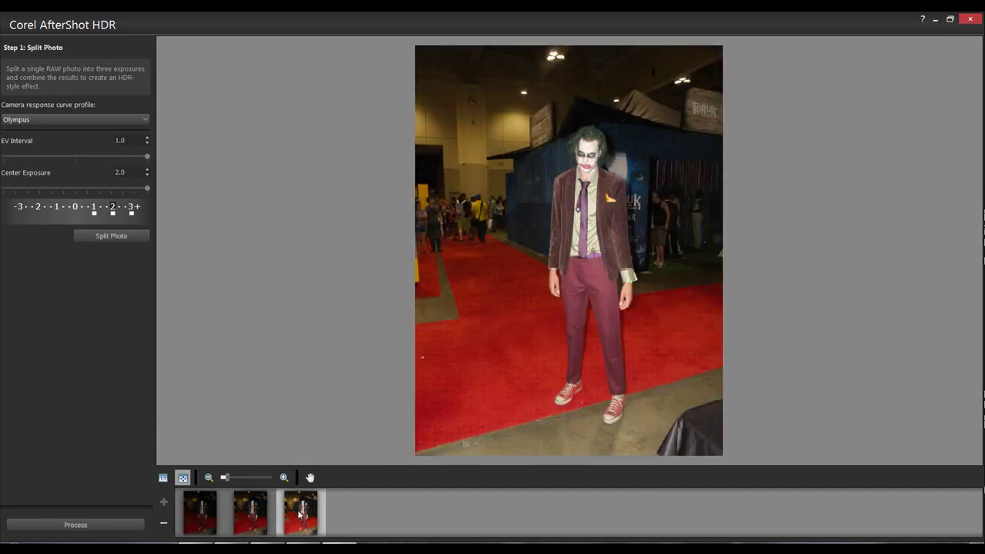
{"action": "left_click", "coordinate": [76, 526]}
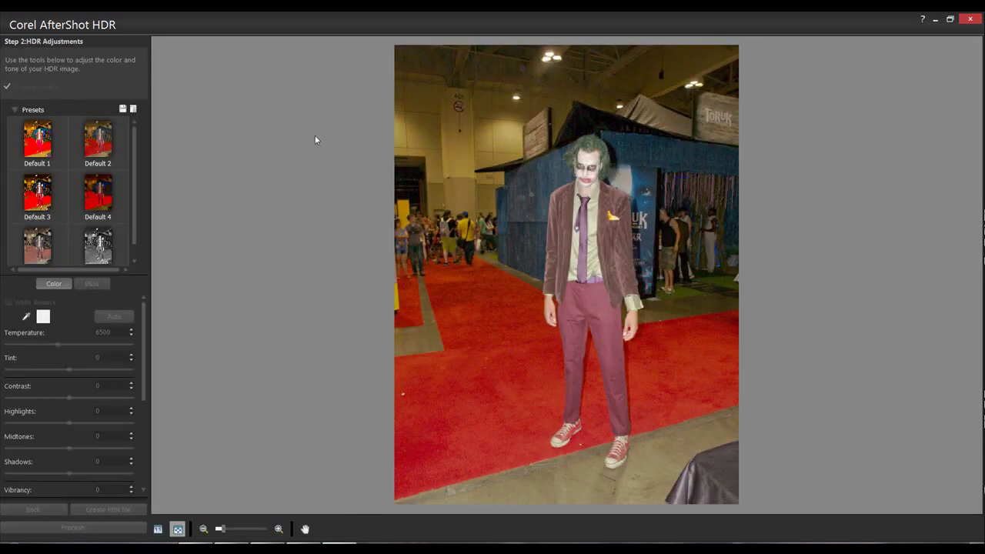
Step: Collapse the presets and set Contrast to 67, Highlights to 49, Midtones to -40 and Shadows to -75
{"action": "left_click", "coordinate": [16, 112]}
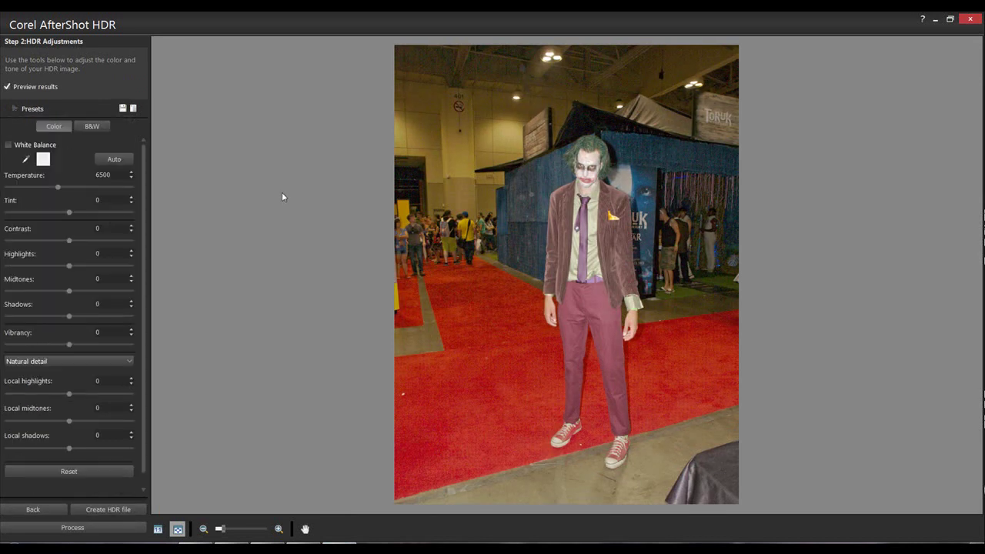
{"action": "left_click_drag", "start_coordinate": [70, 243], "coordinate": [110, 243]}
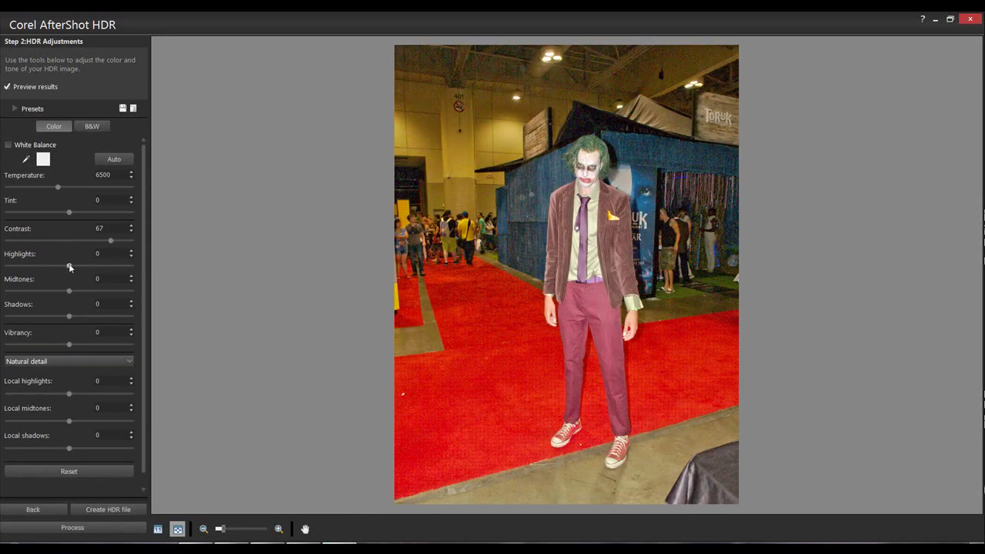
{"action": "left_click_drag", "start_coordinate": [69, 266], "coordinate": [99, 266]}
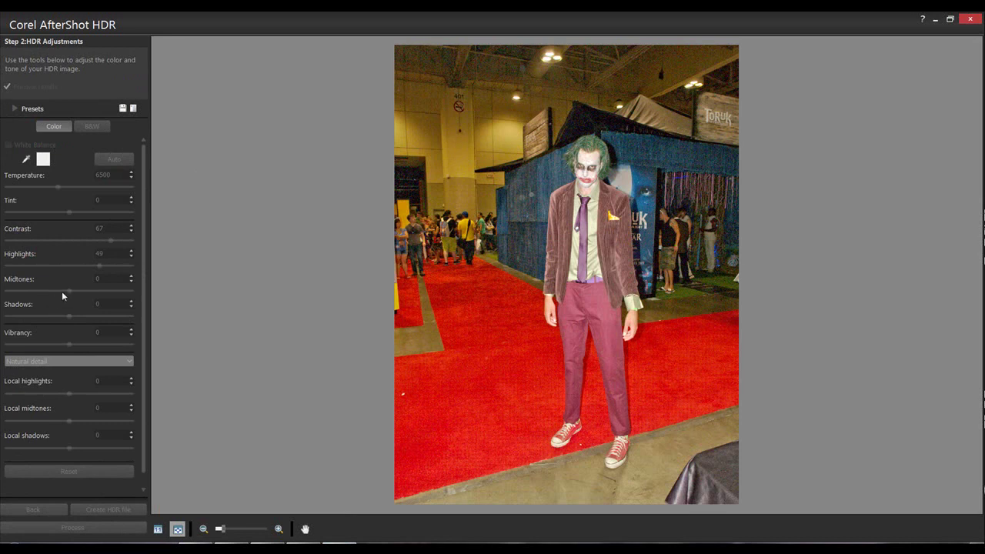
{"action": "left_click_drag", "start_coordinate": [43, 299], "coordinate": [26, 317]}
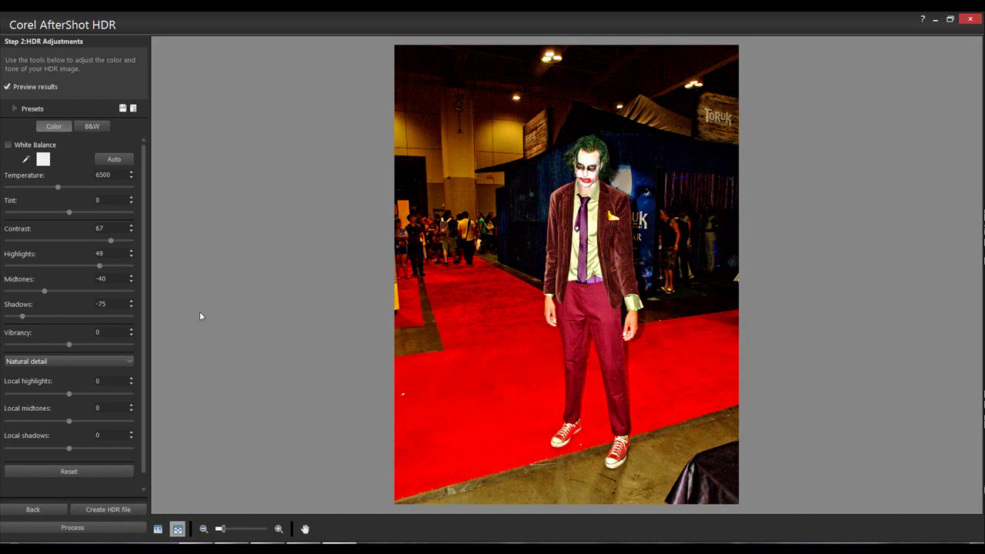
Step: Try the Creative detail mode on the HDR image and switch back to Natural detail
{"action": "left_click", "coordinate": [50, 361]}
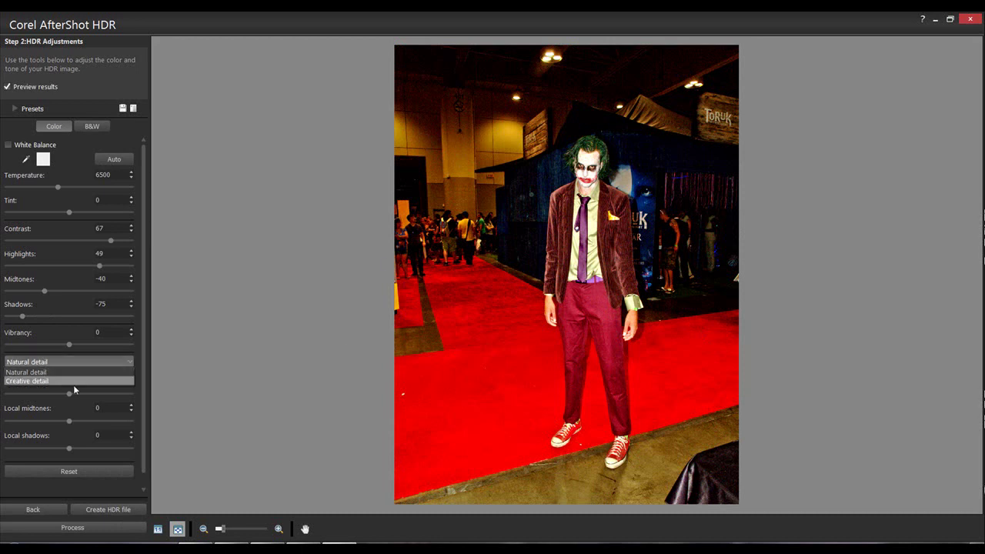
{"action": "left_click", "coordinate": [74, 389]}
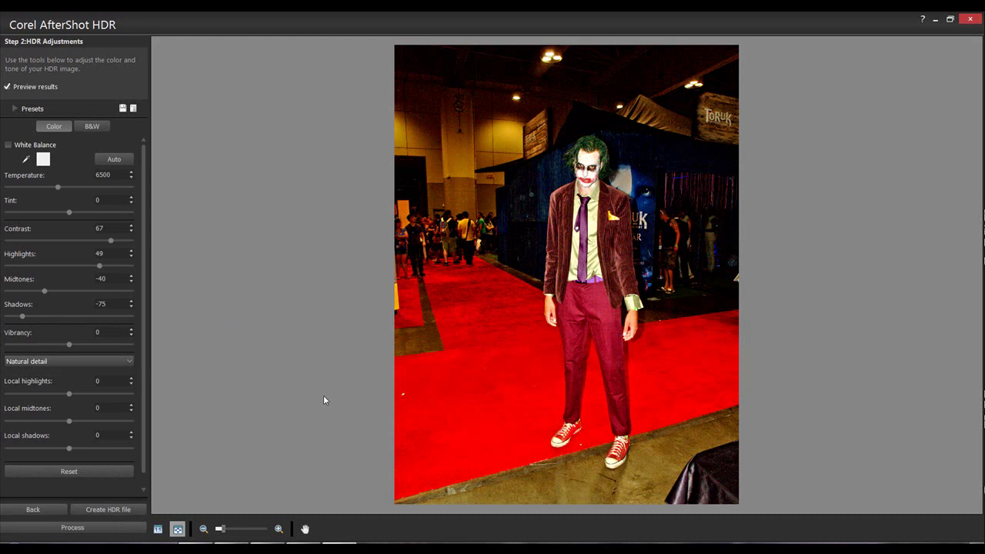
{"action": "left_click", "coordinate": [46, 361]}
{"action": "left_click", "coordinate": [43, 378]}
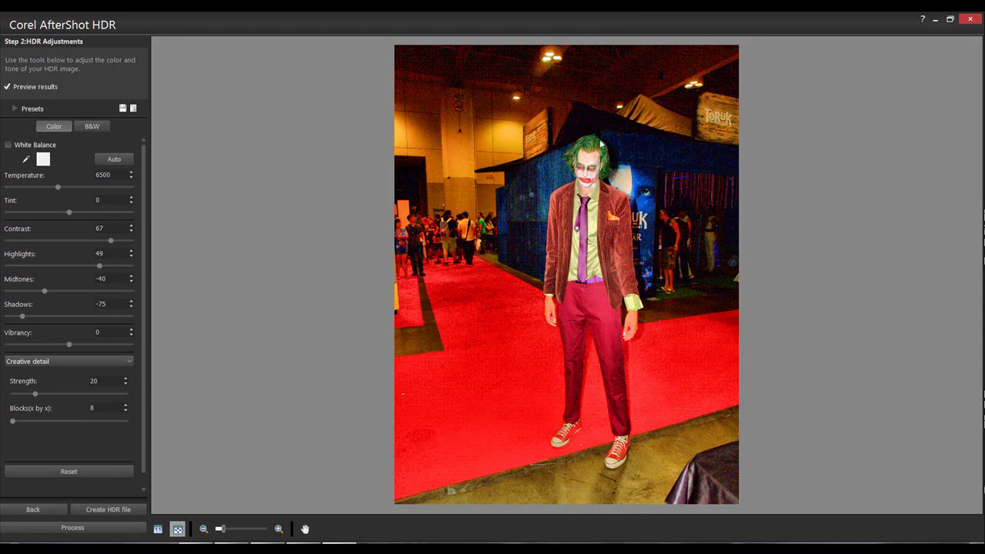
{"action": "left_click", "coordinate": [70, 361]}
{"action": "left_click", "coordinate": [43, 373]}
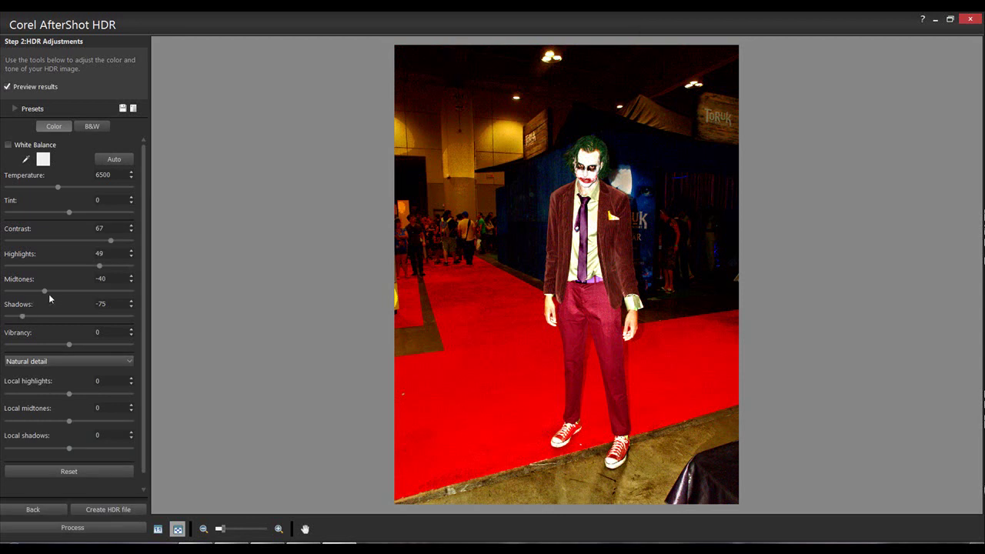
Step: Set Midtones to -26 and Highlights to 36, and process the image on to the Fine-Tune stage
{"action": "left_click_drag", "start_coordinate": [45, 291], "coordinate": [53, 292]}
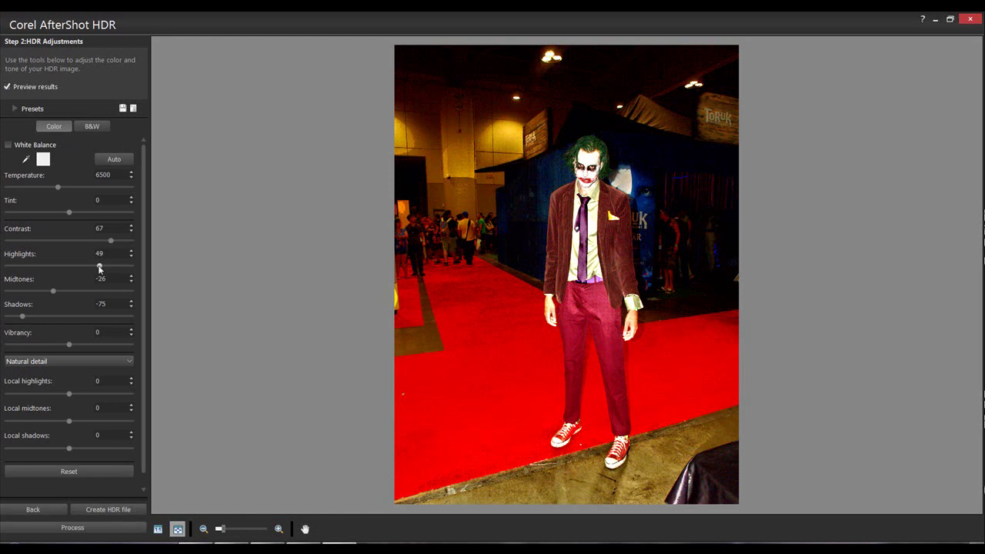
{"action": "left_click_drag", "start_coordinate": [90, 265], "coordinate": [90, 266]}
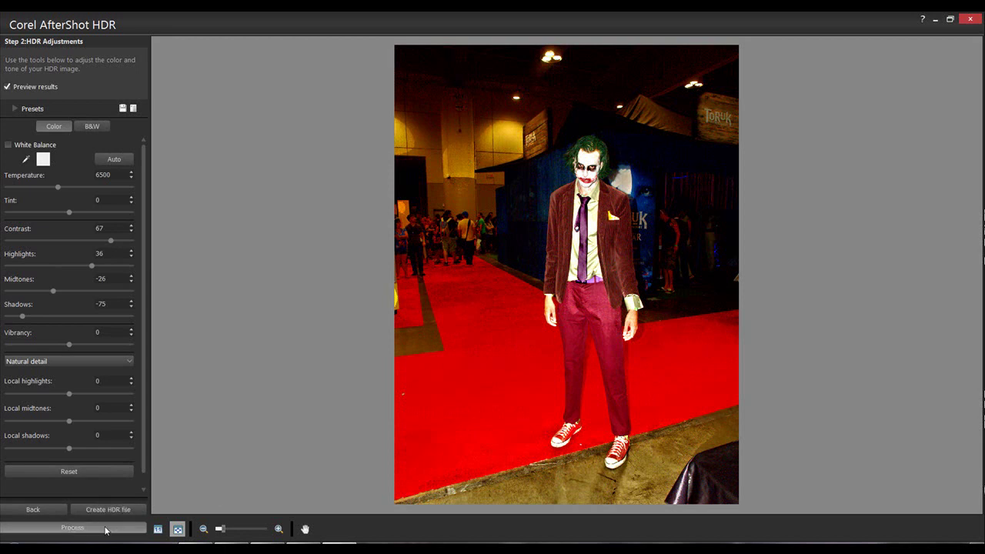
{"action": "left_click", "coordinate": [71, 527]}
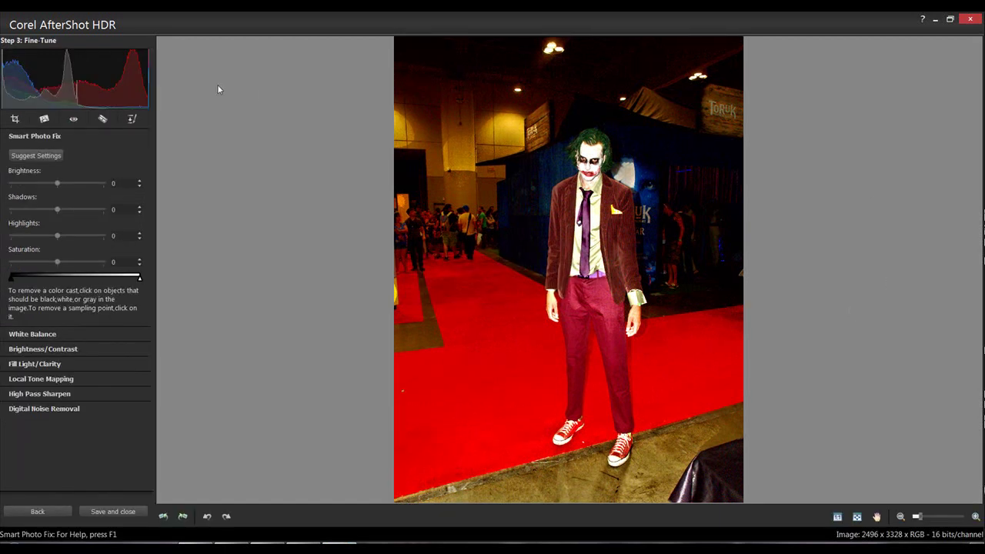
Step: Try the suggested Smart Photo Fix settings on the image and undo them
{"action": "left_click", "coordinate": [46, 157]}
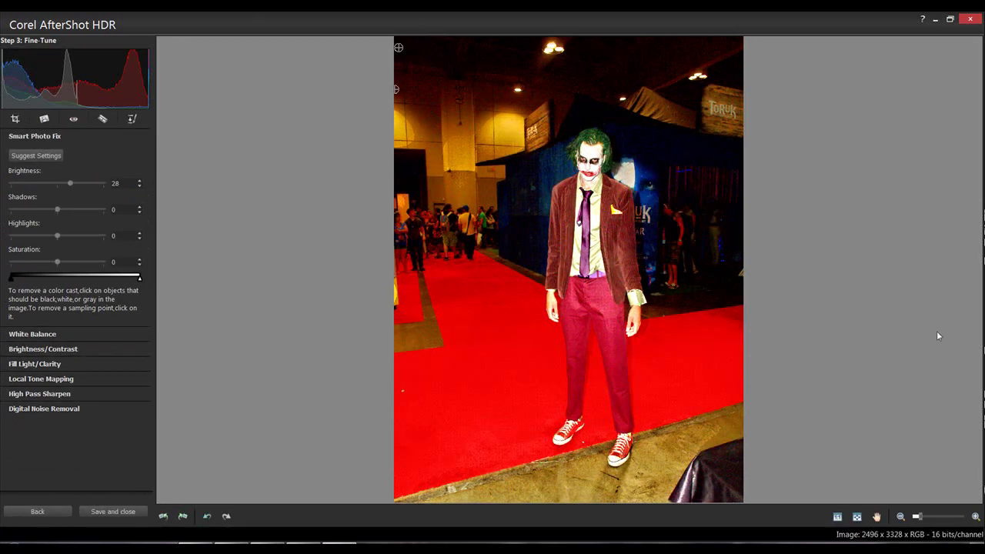
{"action": "key", "text": "ctrl+z"}
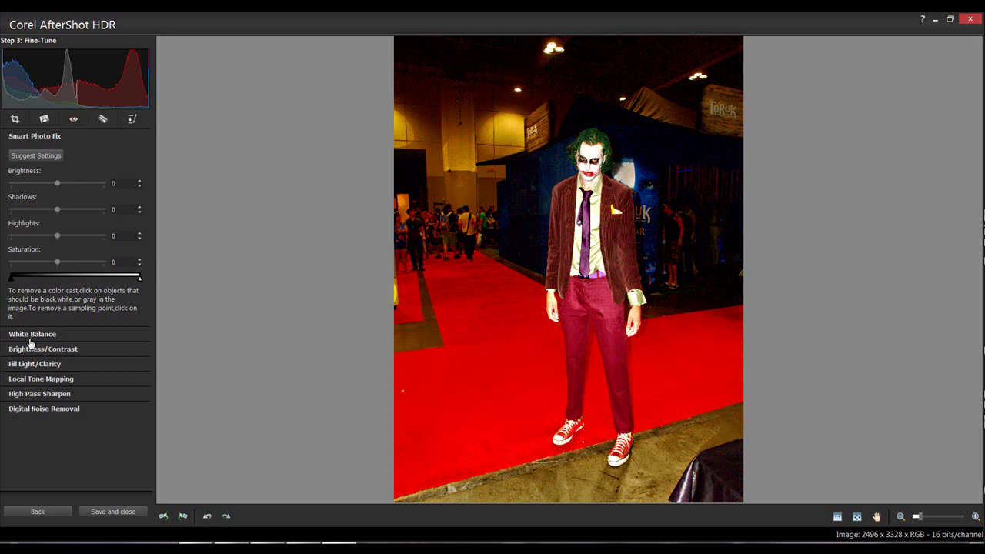
Step: Save the image as a JPEG named zombie on drive E and close it, accepting the reduced bit depth
{"action": "left_click", "coordinate": [124, 514]}
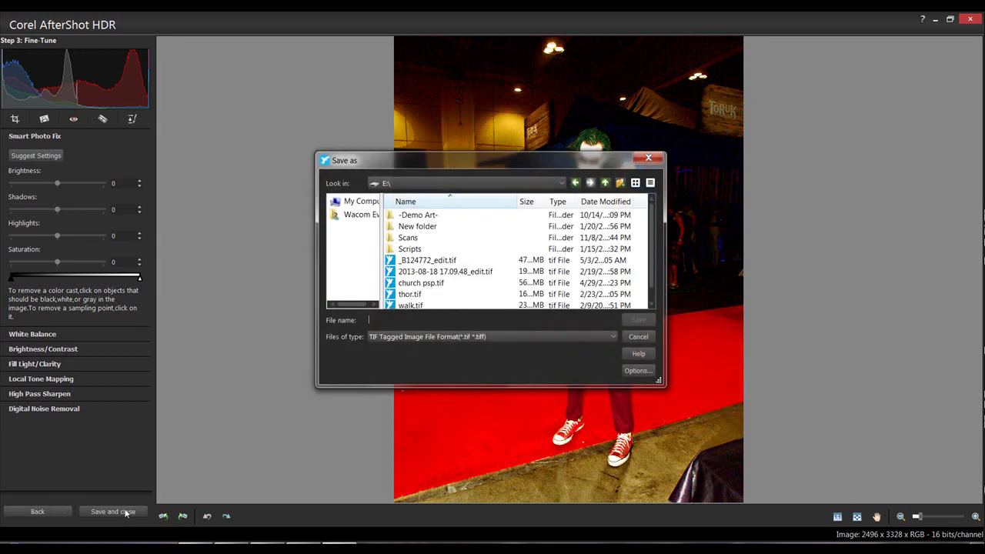
{"action": "left_click", "coordinate": [608, 336]}
{"action": "left_click", "coordinate": [455, 344]}
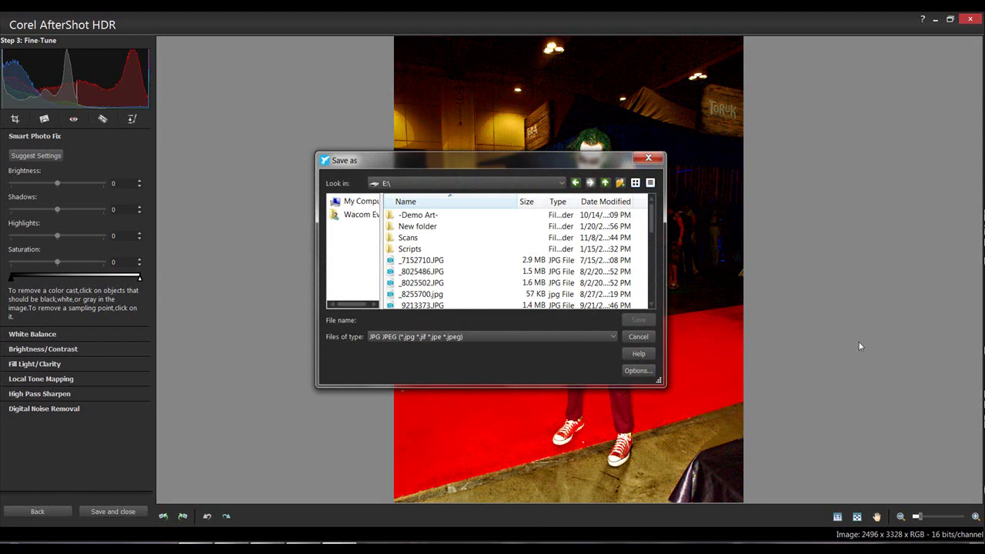
{"action": "left_click", "coordinate": [382, 320]}
{"action": "type", "text": "zombie"}
{"action": "left_click", "coordinate": [648, 320]}
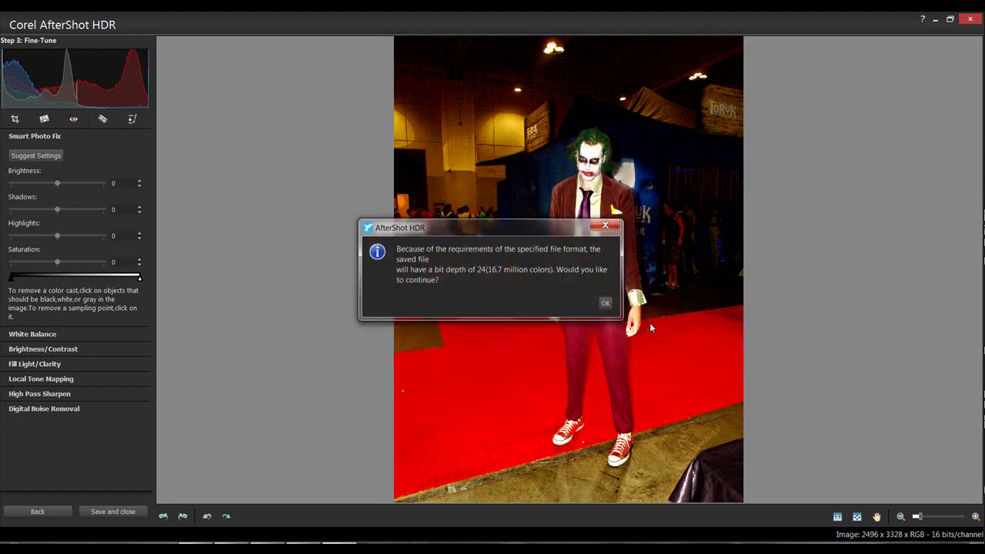
{"action": "left_click", "coordinate": [605, 302]}
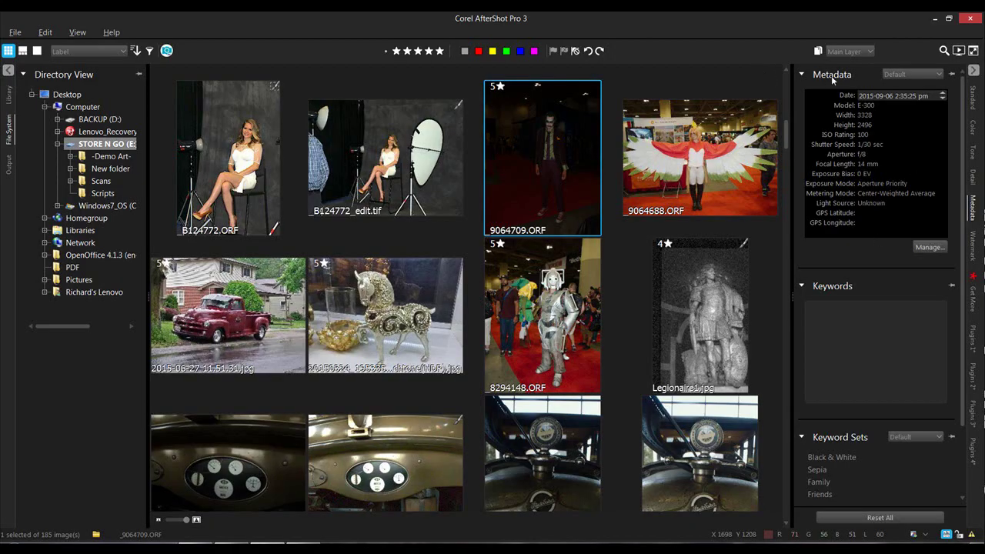
Step: Refresh the STORE N GO drive by switching to the Scans folder and back, and open zombie.jpg in the enlarged view
{"action": "mouse_move", "coordinate": [787, 139]}
{"action": "left_mouse_down"}
{"action": "mouse_move", "coordinate": [790, 81]}
{"action": "mouse_move", "coordinate": [789, 164]}
{"action": "mouse_move", "coordinate": [798, 132]}
{"action": "left_mouse_up"}
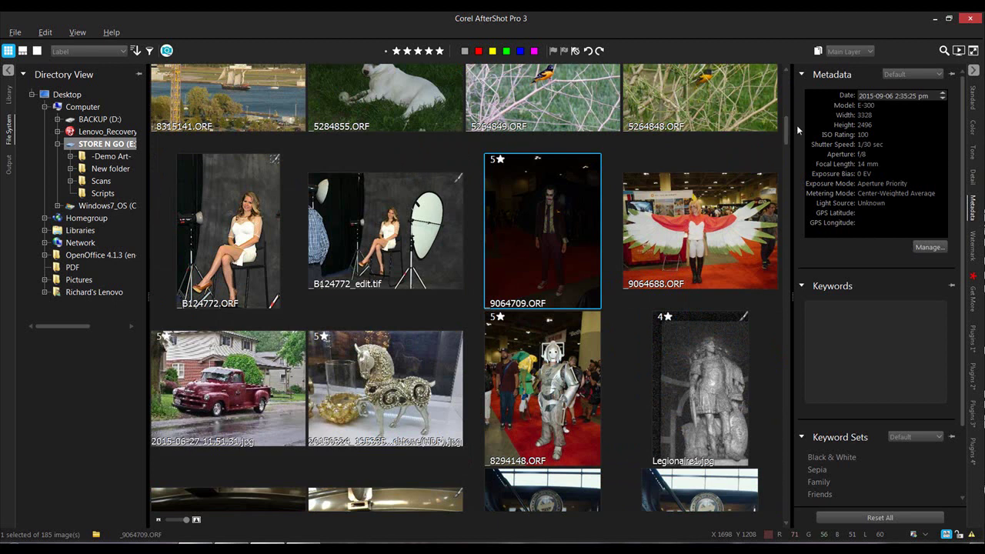
{"action": "left_click", "coordinate": [106, 181]}
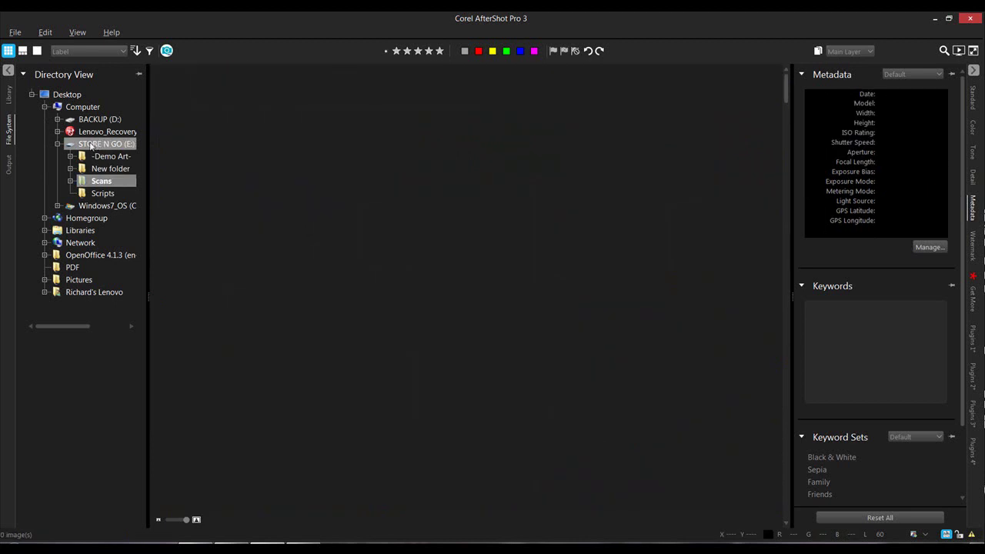
{"action": "left_click", "coordinate": [97, 146]}
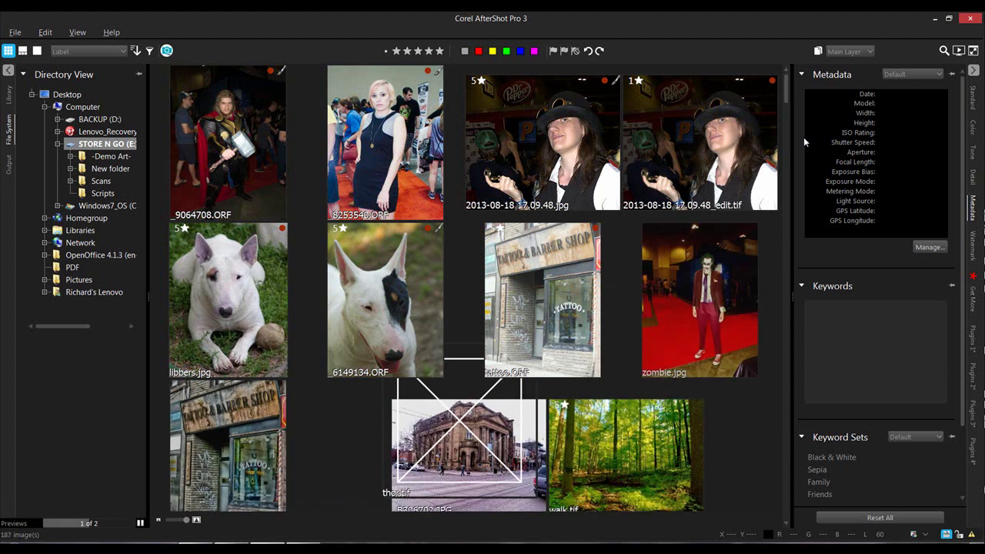
{"action": "scroll", "coordinate": [221, 346], "scroll_direction": "down", "scroll_amount": 3}
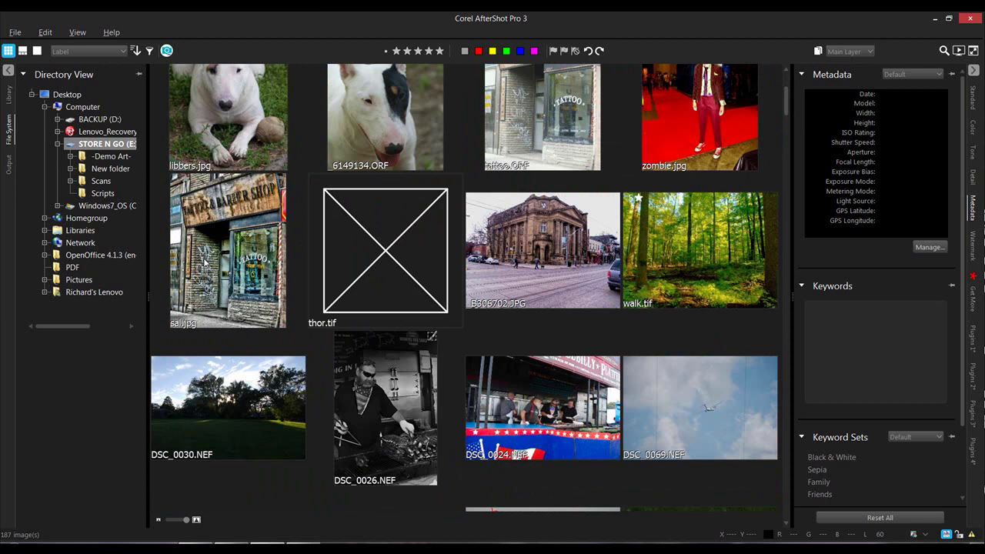
{"action": "scroll", "coordinate": [704, 135], "scroll_direction": "up", "scroll_amount": 2}
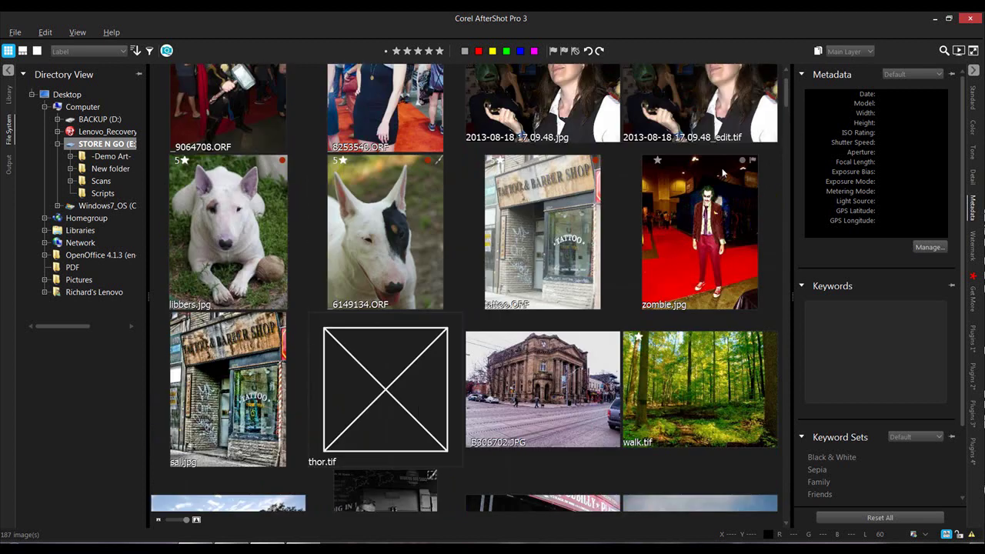
{"action": "left_click", "coordinate": [709, 246]}
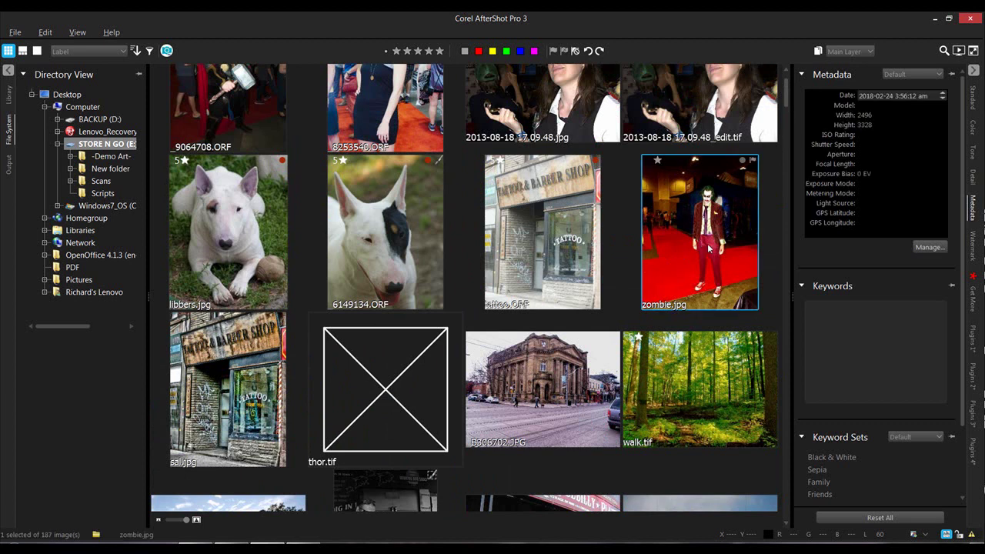
{"action": "double_click", "coordinate": [709, 243]}
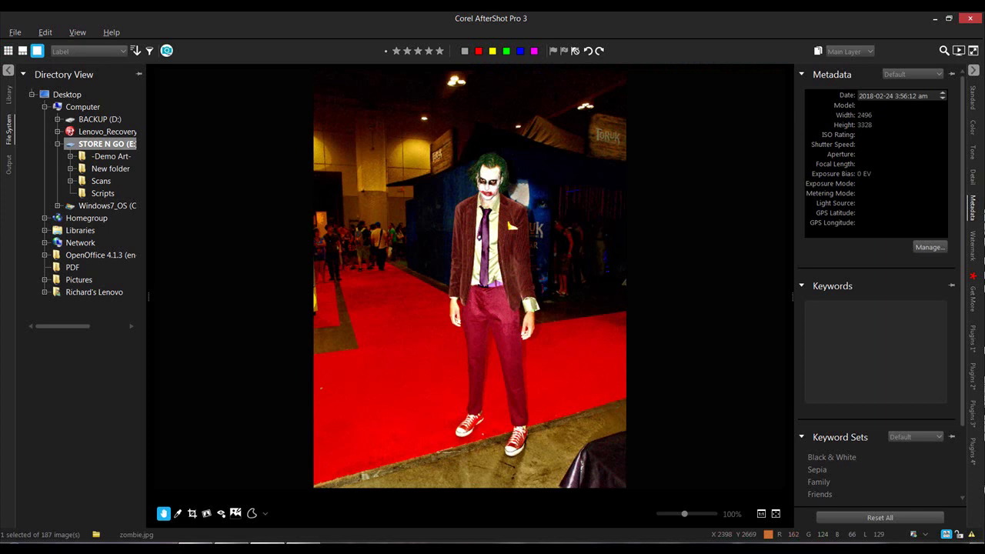
Step: Enable vignetting on zombie.jpg with the Vigne plugin and set its strength to -61
{"action": "left_click", "coordinate": [974, 375]}
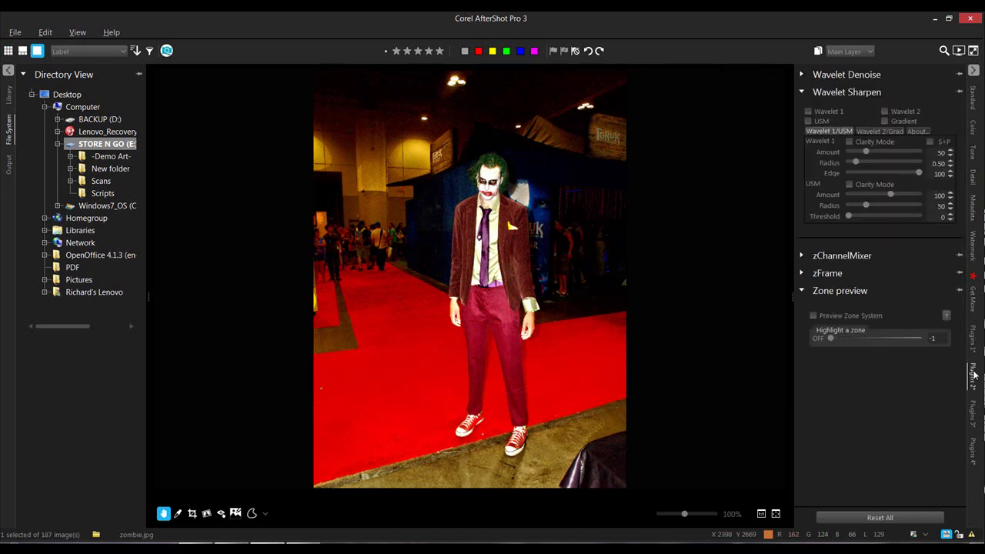
{"action": "left_click", "coordinate": [973, 342]}
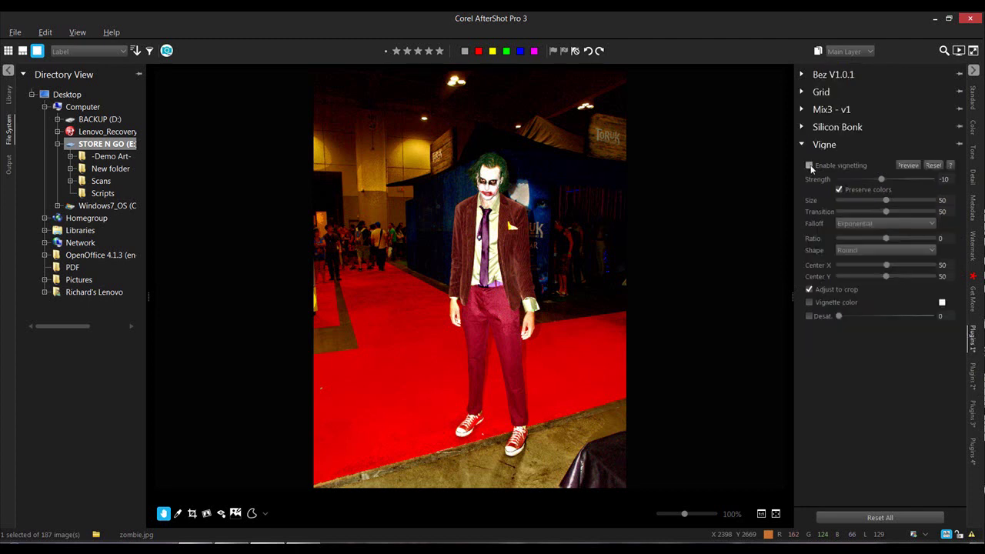
{"action": "left_click", "coordinate": [809, 166]}
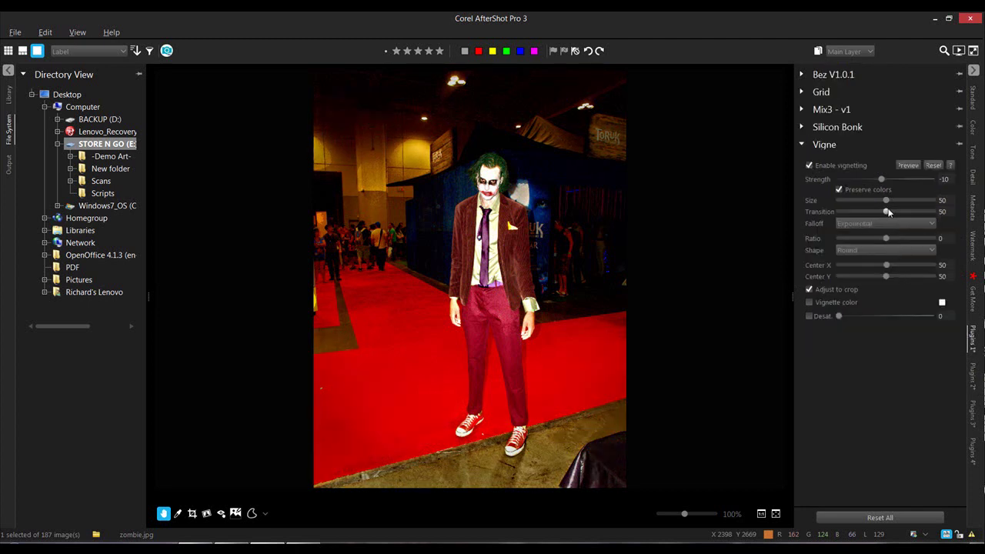
{"action": "left_click_drag", "start_coordinate": [882, 179], "coordinate": [858, 182]}
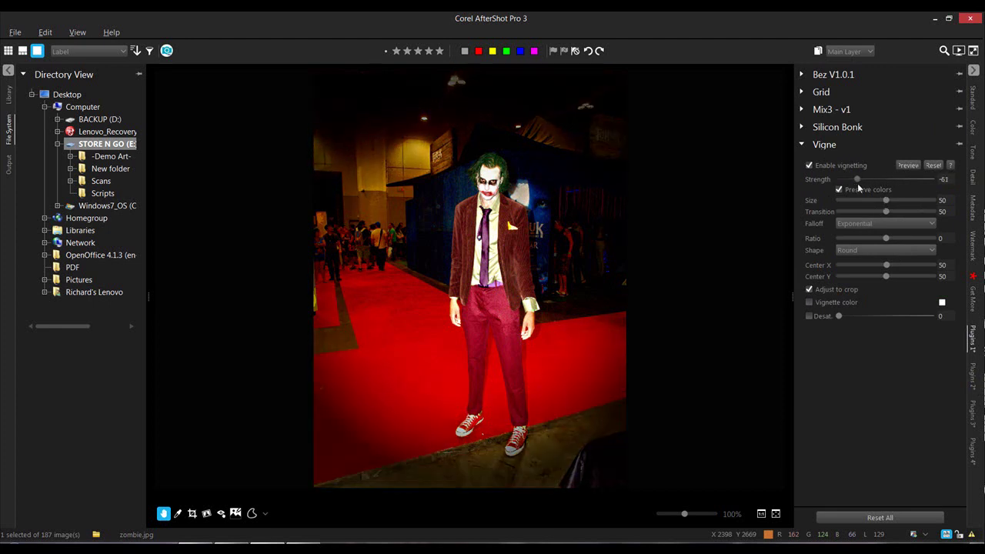
Step: Set the vignette's falloff to Sigmoid and move its center to X 61, Y 46
{"action": "left_click", "coordinate": [869, 223]}
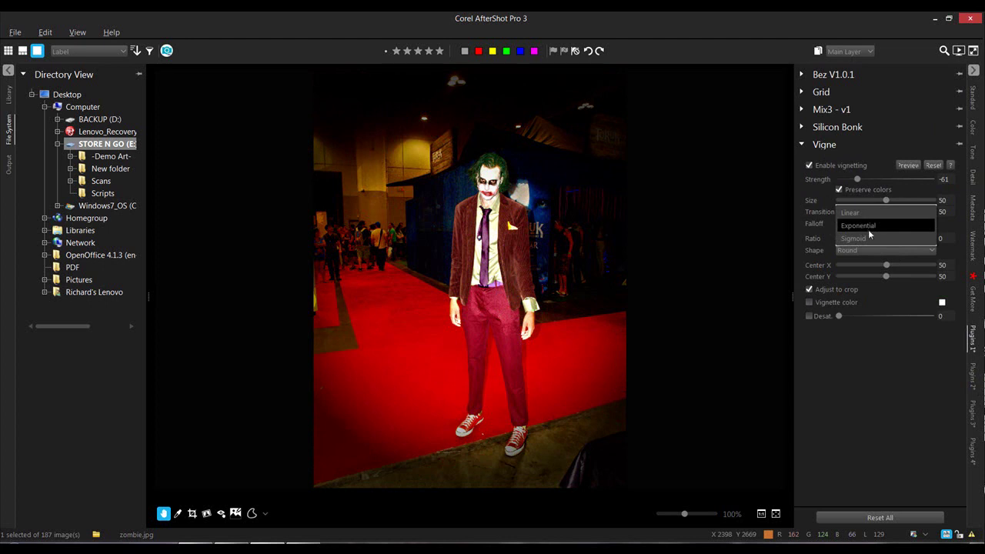
{"action": "left_click", "coordinate": [862, 215]}
{"action": "left_click", "coordinate": [862, 222]}
{"action": "left_click", "coordinate": [863, 251]}
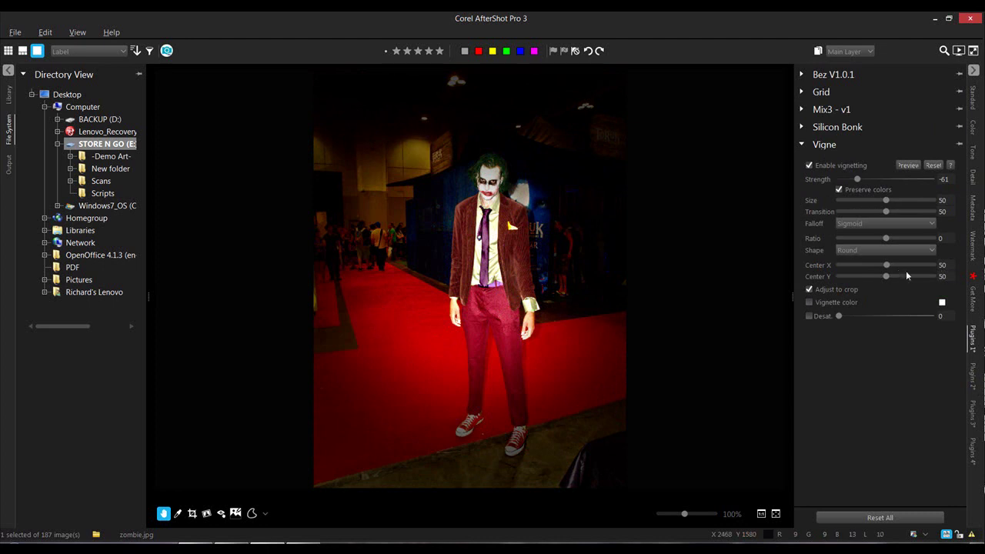
{"action": "left_click_drag", "start_coordinate": [887, 265], "coordinate": [883, 286]}
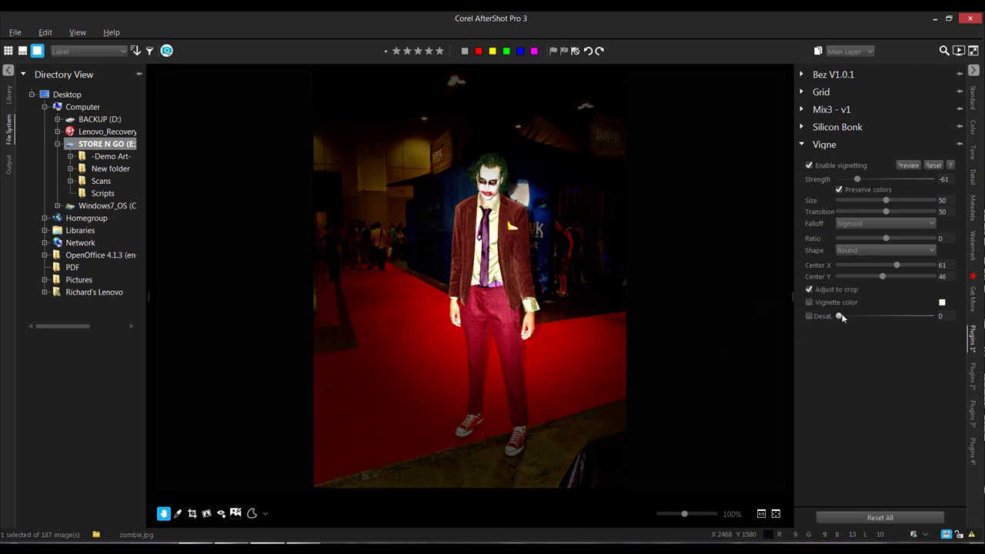
Step: Enable the vignette's desaturation at 25 and convert zombie.jpg to black and white using Red versus Green & Blue
{"action": "left_click_drag", "start_coordinate": [859, 320], "coordinate": [885, 328]}
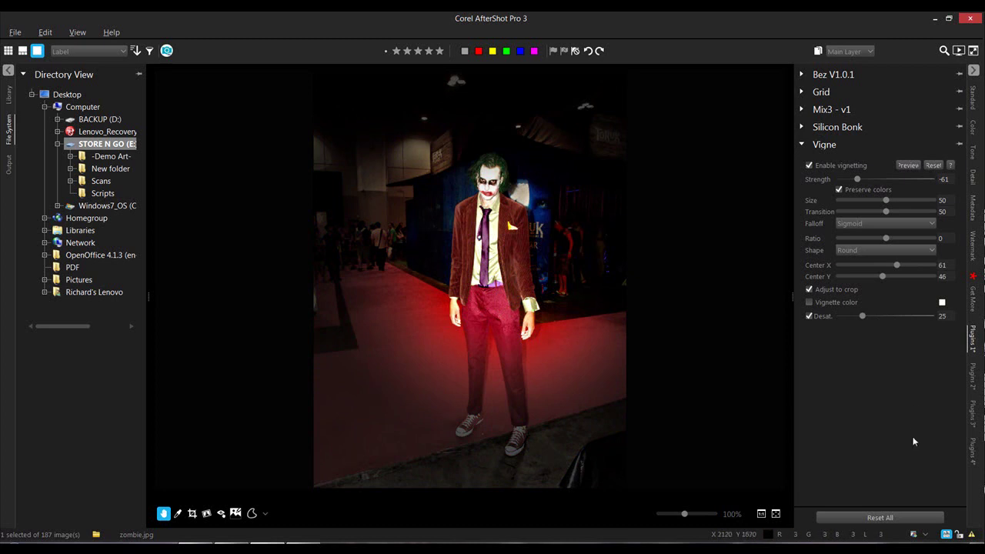
{"action": "left_click", "coordinate": [973, 411]}
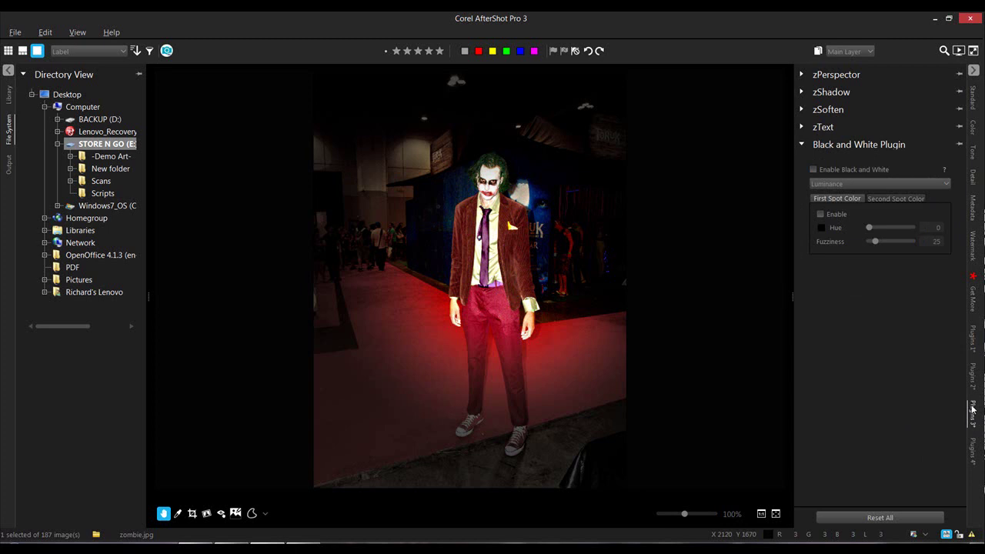
{"action": "left_click", "coordinate": [975, 454]}
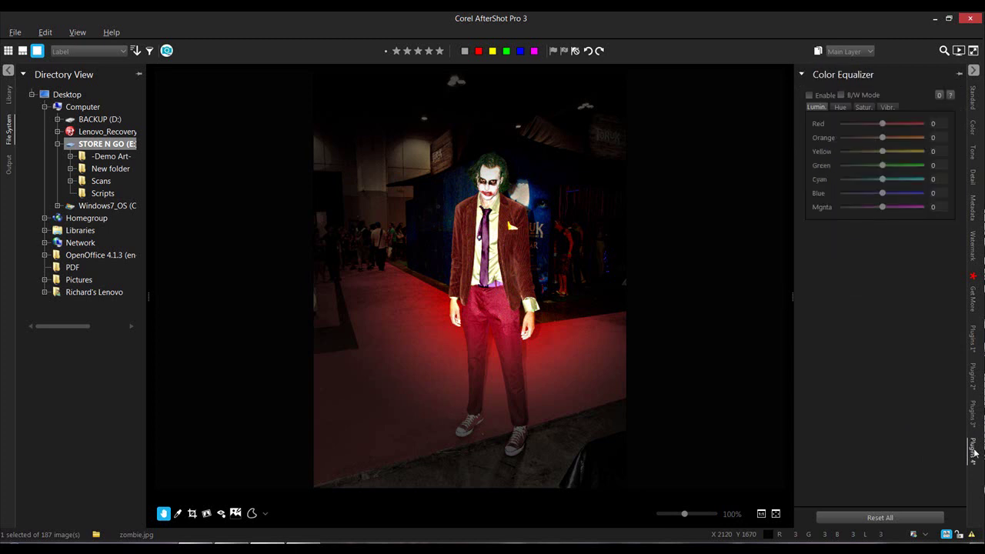
{"action": "left_click", "coordinate": [974, 102]}
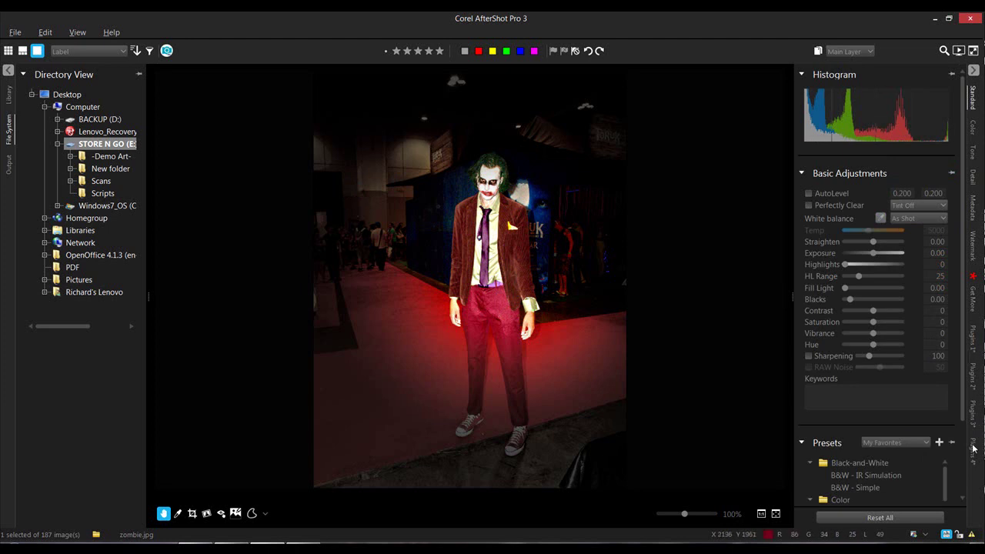
{"action": "left_click", "coordinate": [975, 418]}
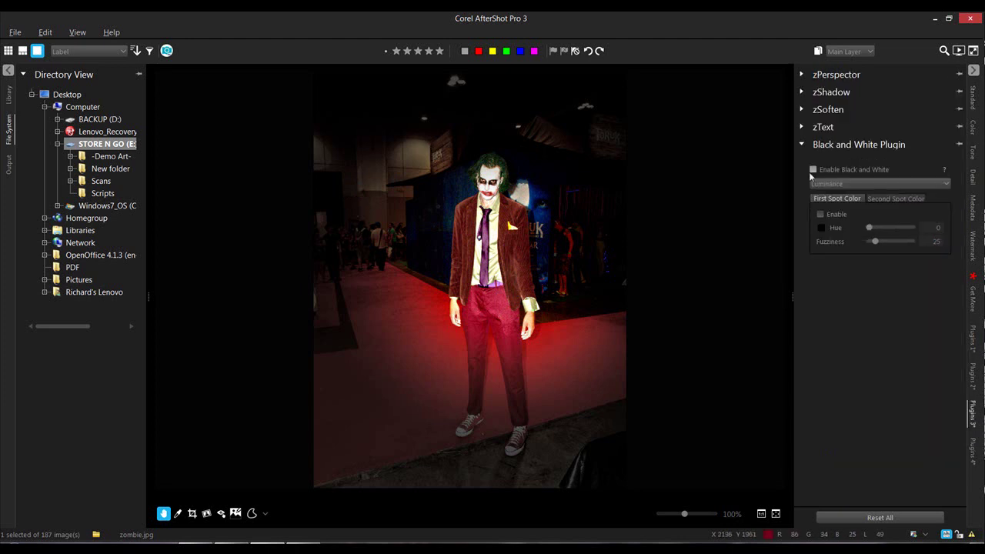
{"action": "left_click", "coordinate": [813, 169]}
{"action": "left_click", "coordinate": [872, 184]}
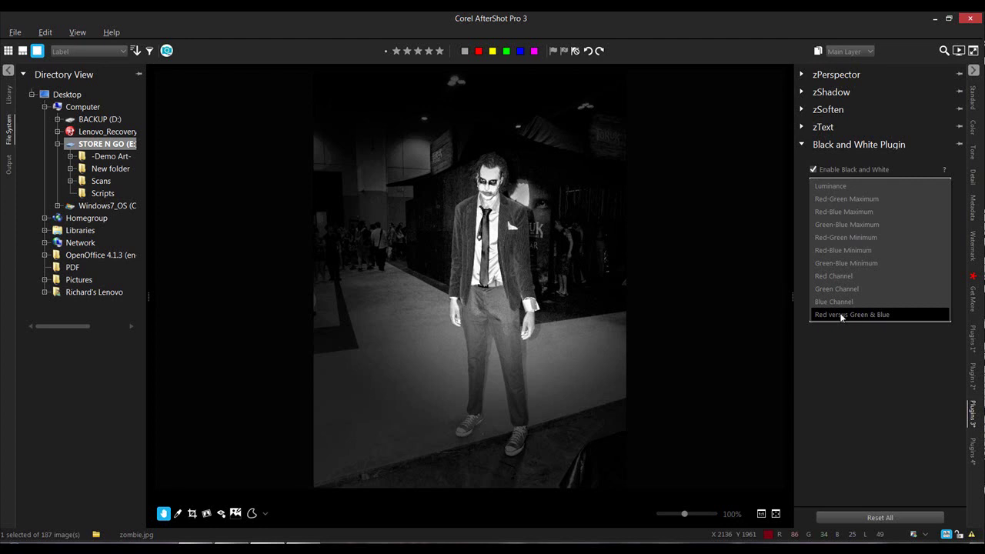
{"action": "left_click", "coordinate": [842, 315]}
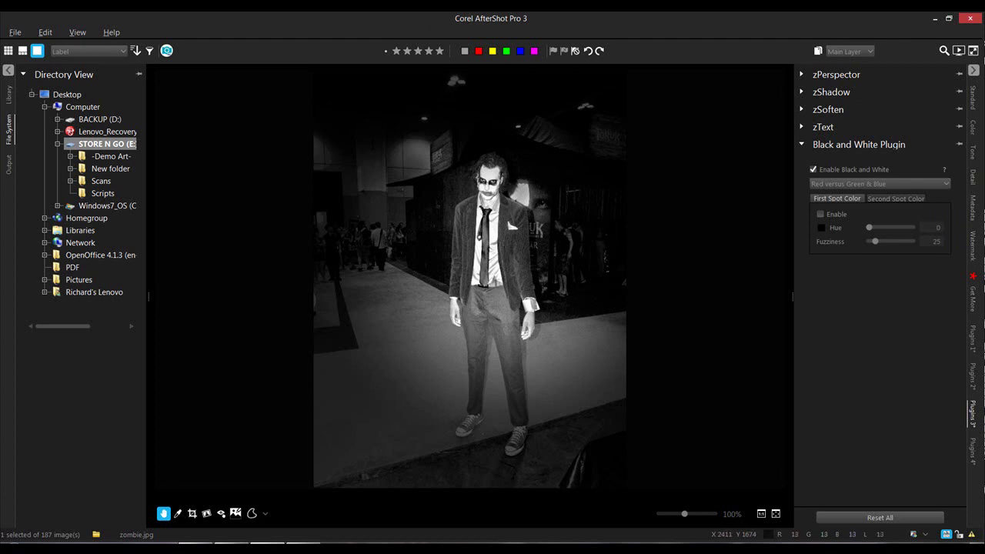
Step: Preview _9064708.ORF, open it in AfterShot HDR as a single RAW photo and dismiss the getting-started guide
{"action": "left_click", "coordinate": [9, 51]}
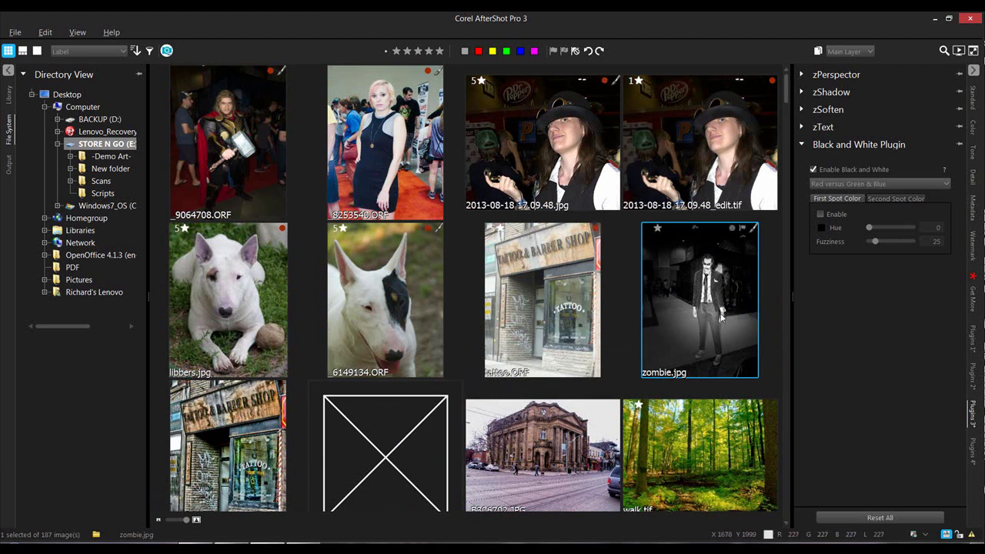
{"action": "double_click", "coordinate": [222, 148]}
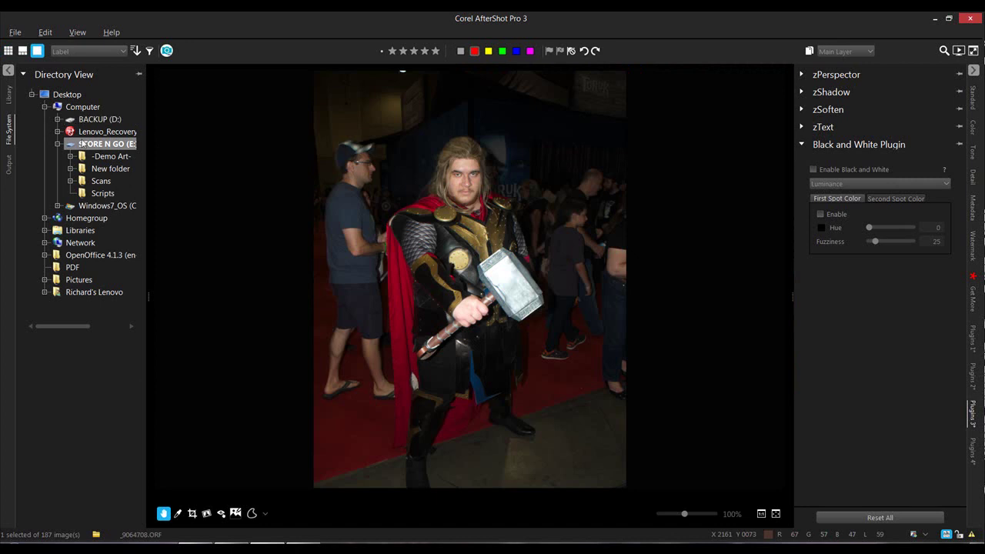
{"action": "left_click", "coordinate": [6, 54]}
{"action": "right_click", "coordinate": [224, 114]}
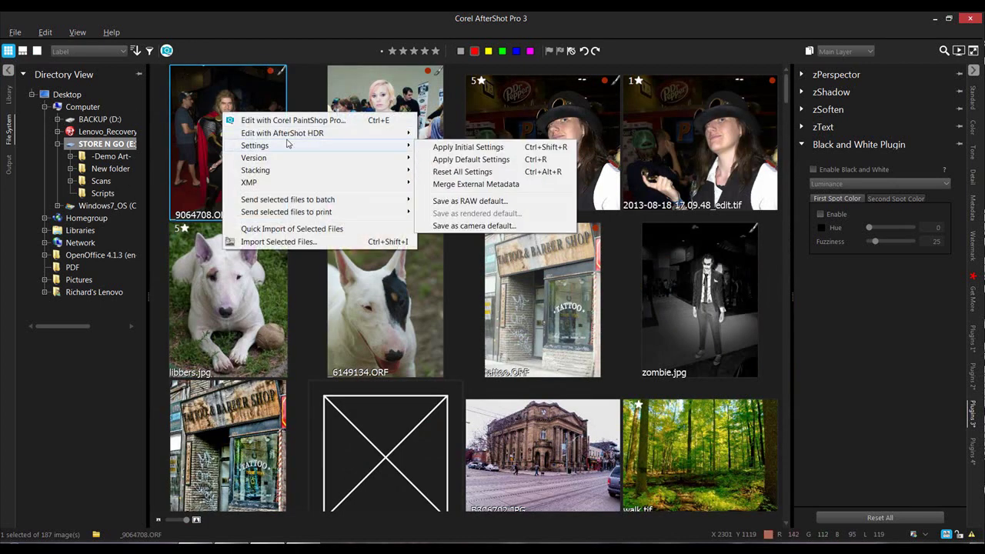
{"action": "mouse_move", "coordinate": [385, 170]}
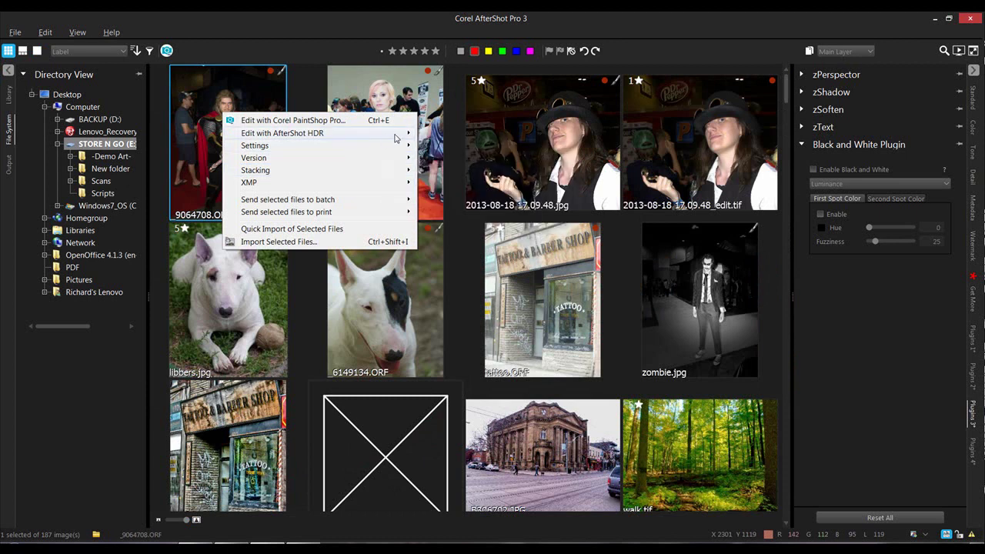
{"action": "left_click", "coordinate": [466, 149]}
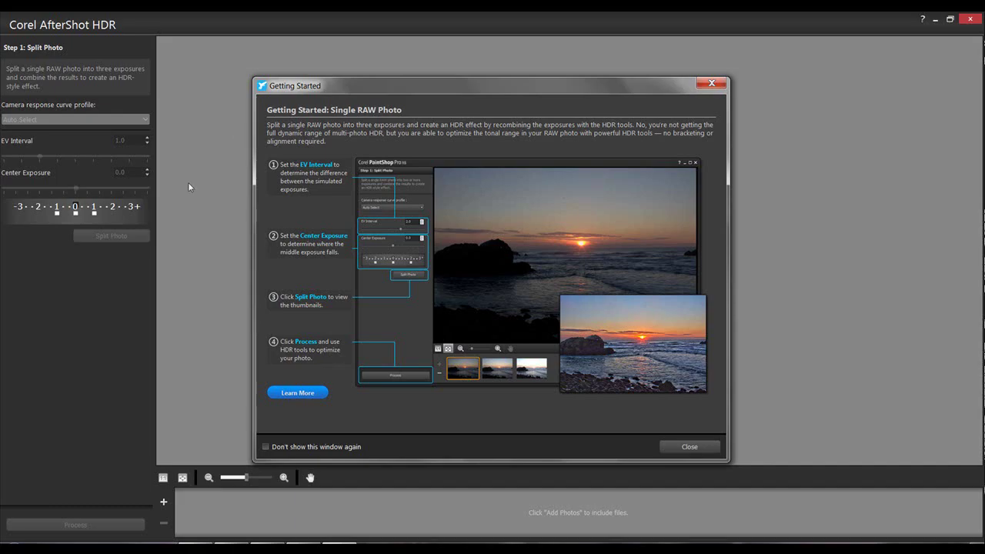
{"action": "left_click", "coordinate": [689, 447]}
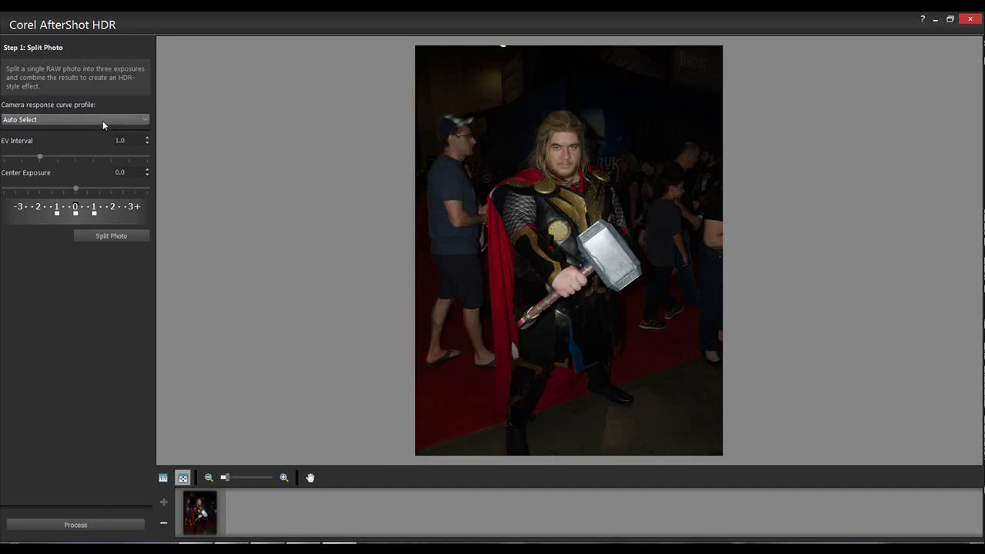
Step: Set the camera response curve profile to Olympus, split the photo into three exposures and process them into the HDR image
{"action": "left_click", "coordinate": [102, 120]}
{"action": "left_click", "coordinate": [27, 201]}
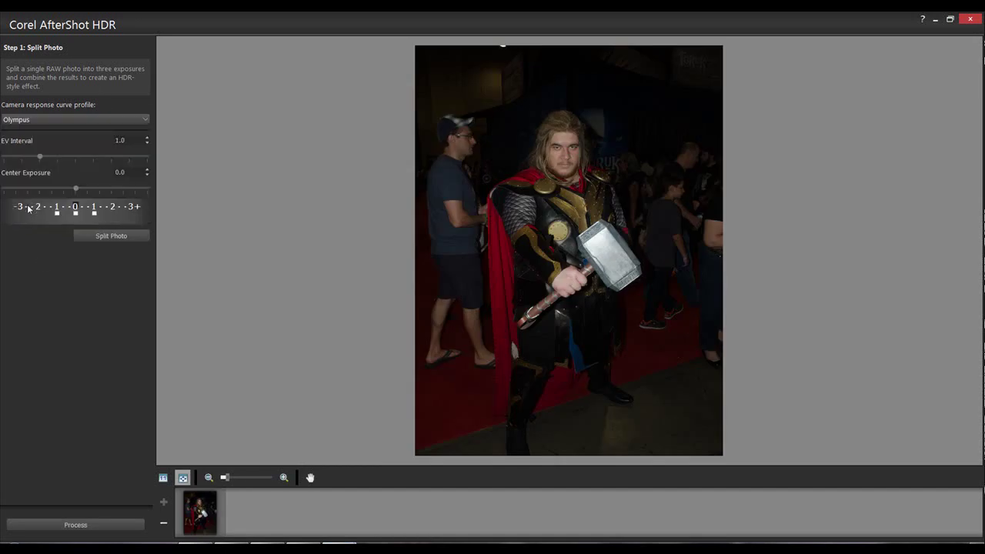
{"action": "left_click", "coordinate": [103, 237]}
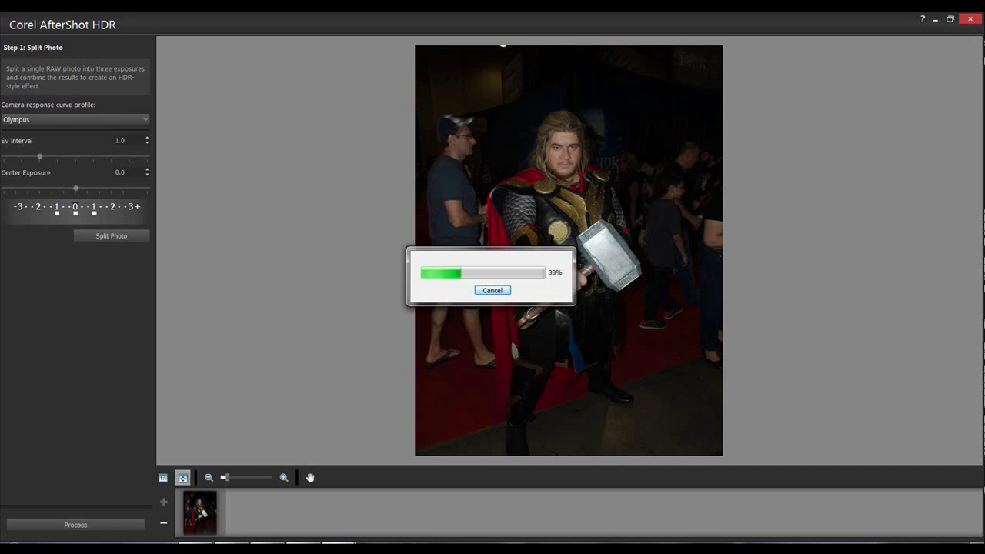
{"action": "left_click", "coordinate": [79, 528]}
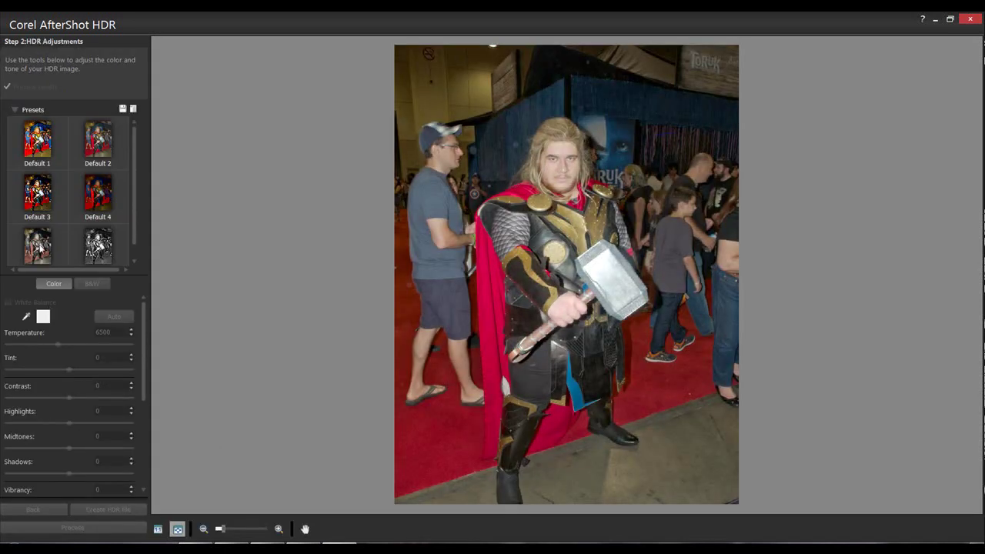
Step: Adjust the HDR image's tone with contrast 62, midtones -39 and shadows -60
{"action": "left_click", "coordinate": [14, 111]}
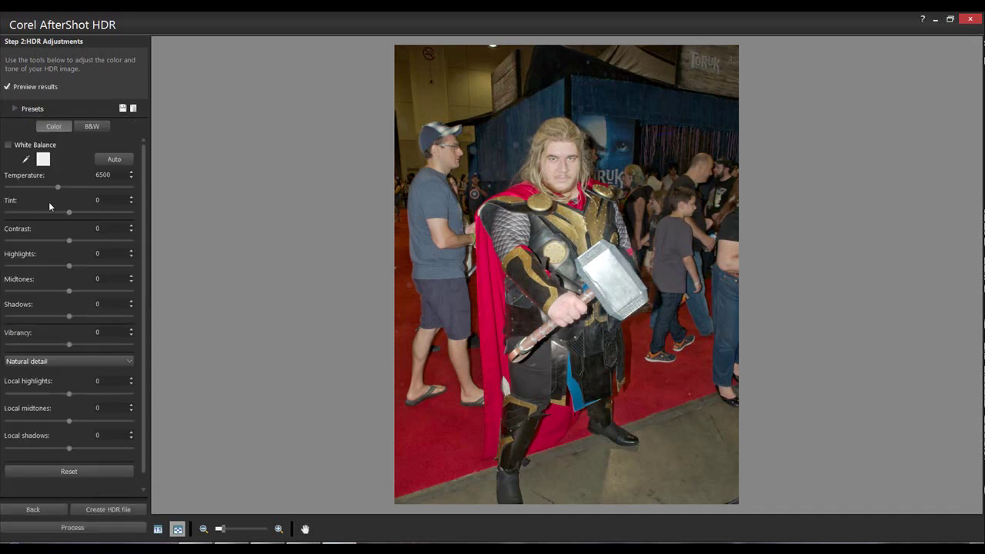
{"action": "left_click_drag", "start_coordinate": [100, 240], "coordinate": [109, 239]}
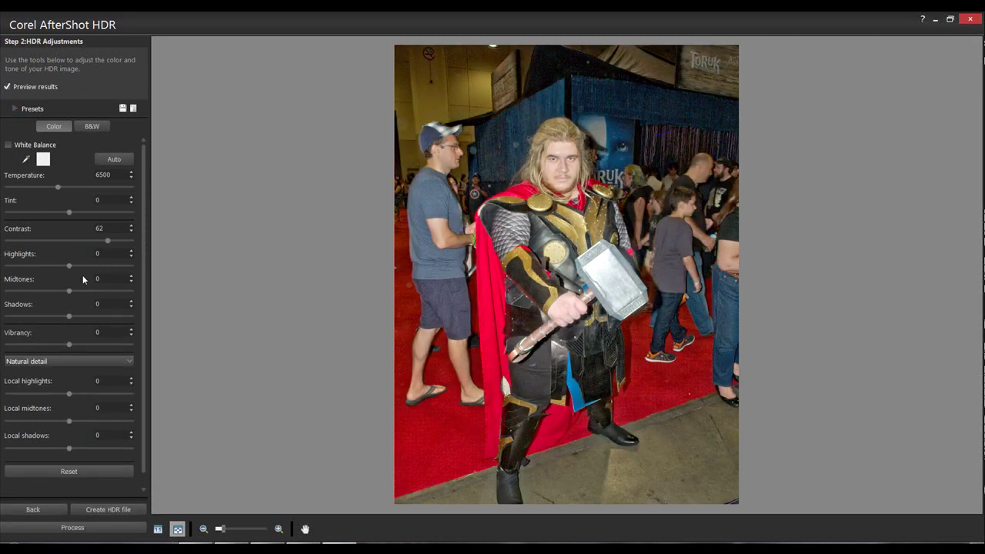
{"action": "left_click_drag", "start_coordinate": [53, 291], "coordinate": [70, 317]}
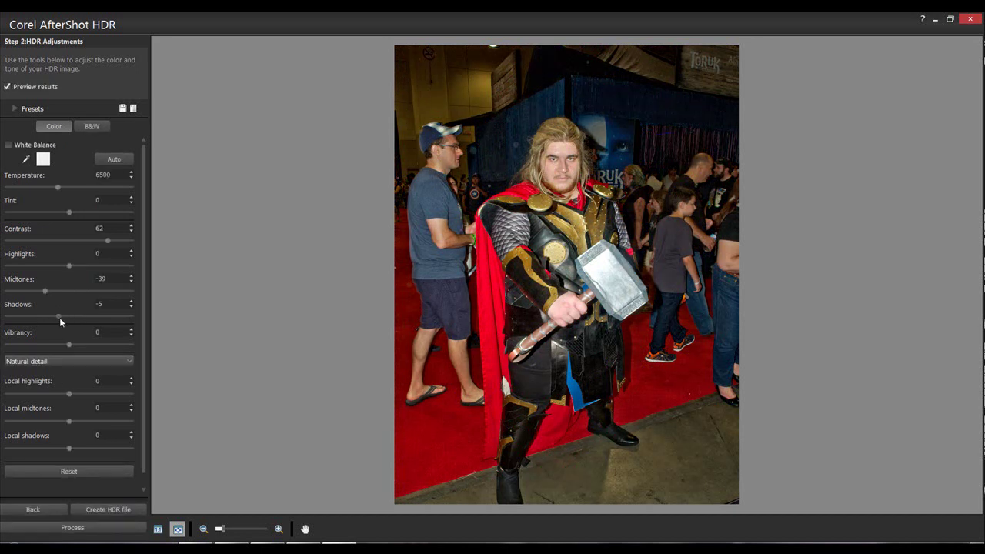
{"action": "left_click_drag", "start_coordinate": [33, 324], "coordinate": [33, 323]}
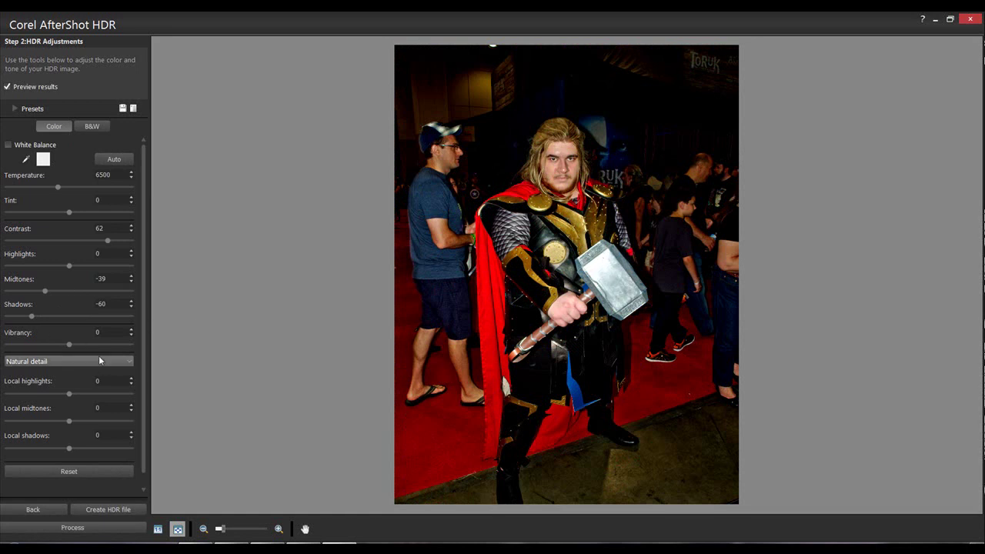
{"action": "left_click_drag", "start_coordinate": [144, 342], "coordinate": [146, 361]}
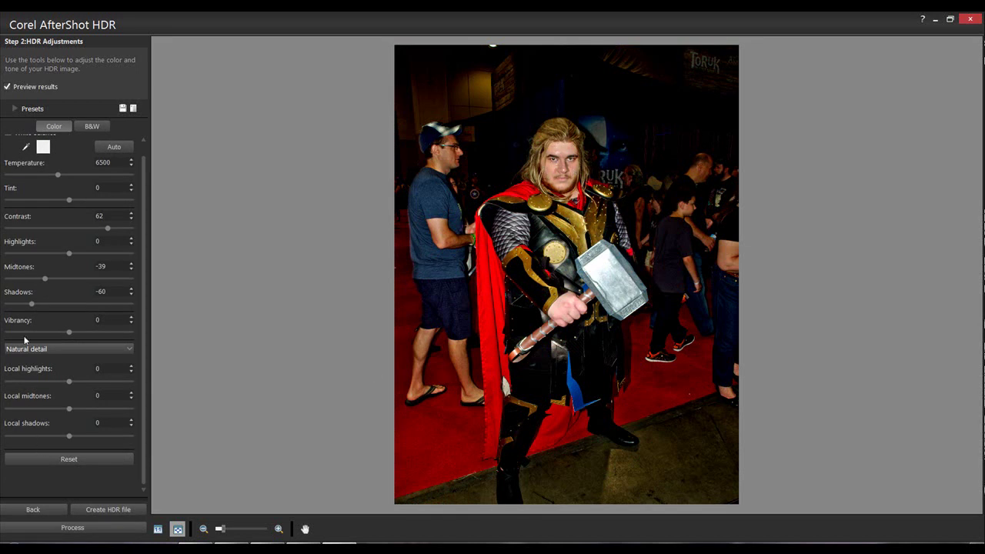
Step: Process the adjusted image, save it as a JPEG named thor on drive E and close it, accepting the reduced bit depth
{"action": "left_click", "coordinate": [77, 529]}
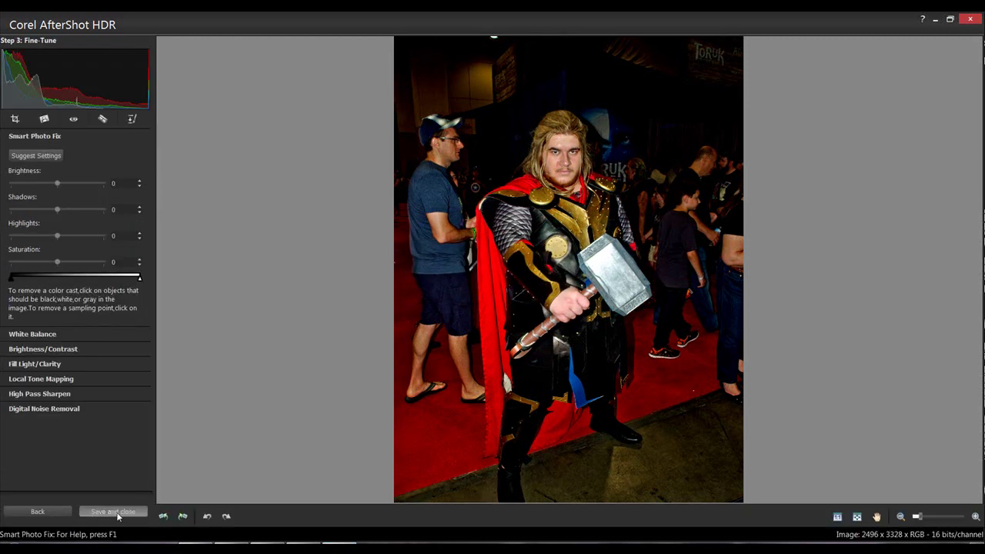
{"action": "left_click", "coordinate": [115, 513]}
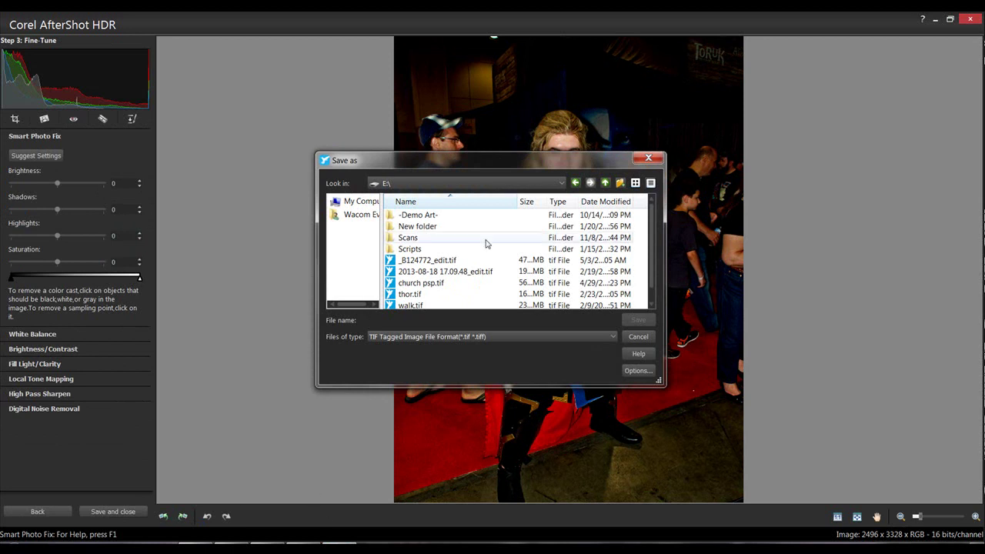
{"action": "left_click", "coordinate": [417, 321]}
{"action": "type", "text": "thor"}
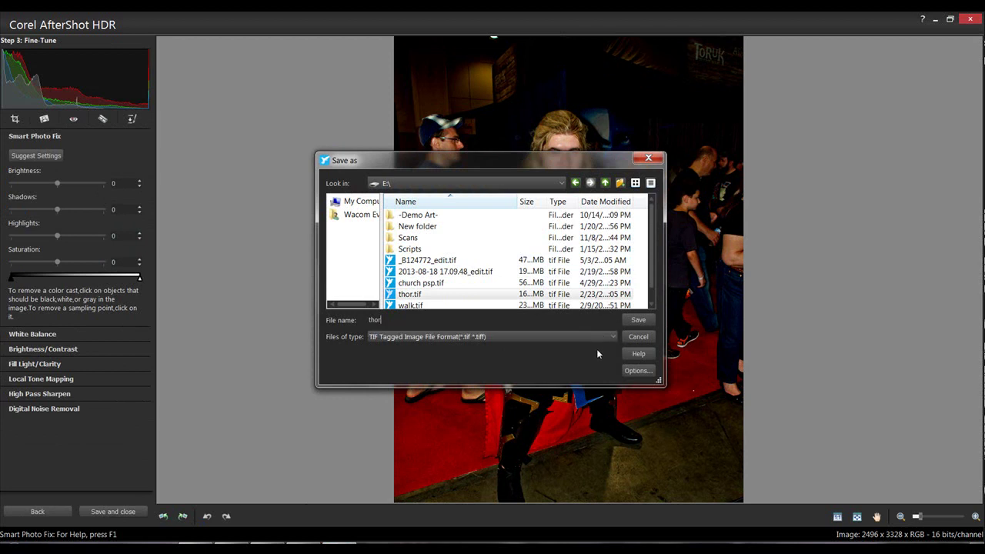
{"action": "left_click", "coordinate": [609, 337]}
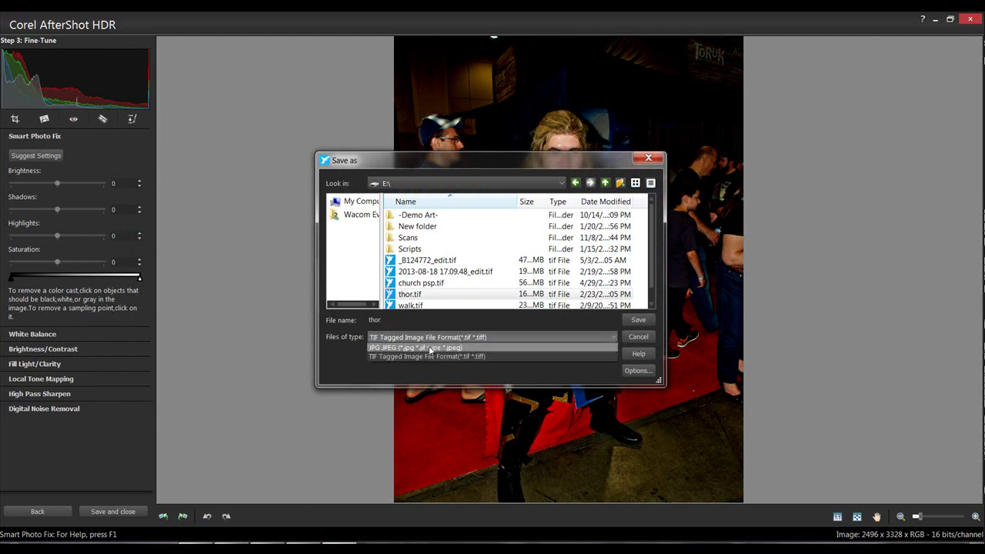
{"action": "left_click", "coordinate": [434, 347]}
{"action": "left_click", "coordinate": [639, 320]}
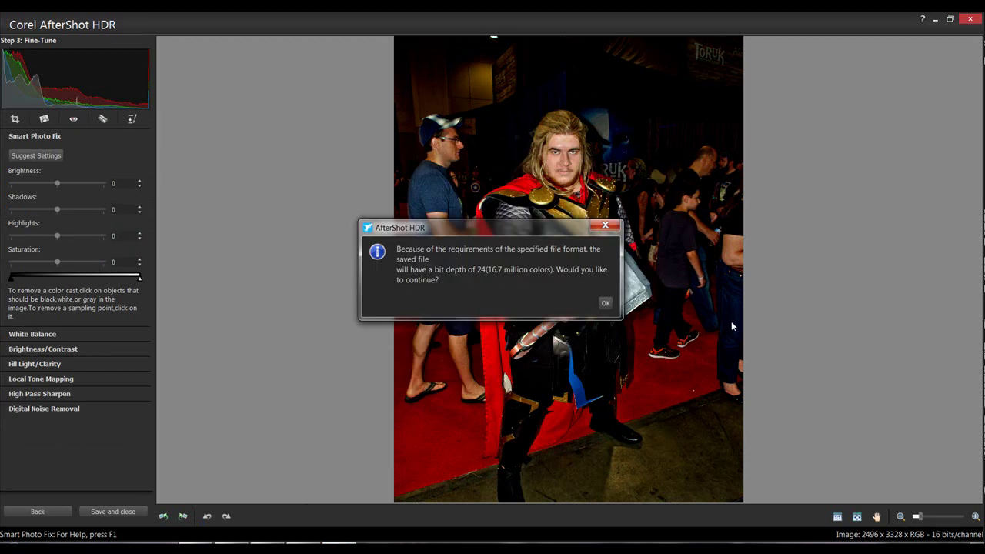
{"action": "left_click", "coordinate": [606, 304]}
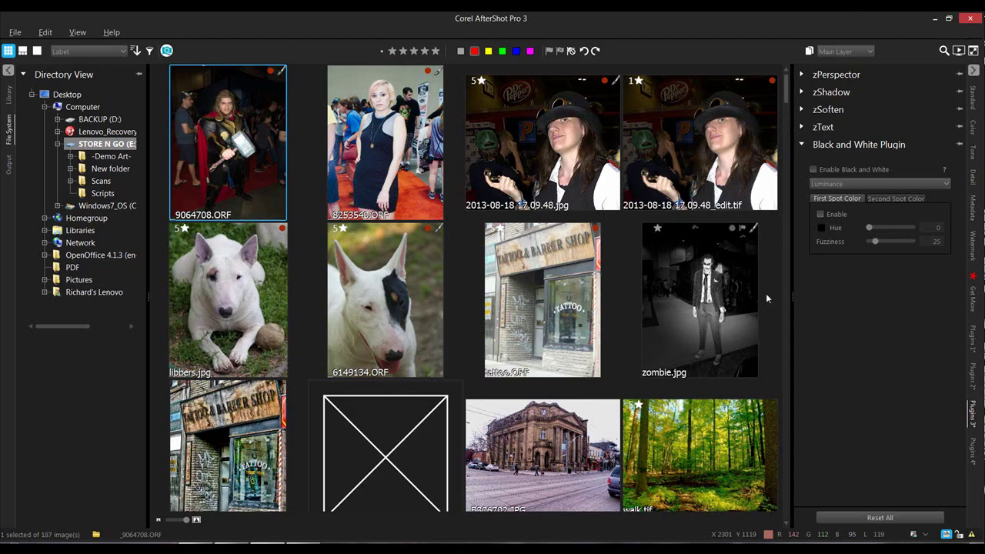
Step: Look for the saved thor image among the thumbnails and refresh the STORE N GO drive by switching to the Scans folder and back
{"action": "scroll", "coordinate": [786, 249], "scroll_direction": "down", "scroll_amount": 3}
{"action": "scroll", "coordinate": [784, 254], "scroll_direction": "down", "scroll_amount": 3}
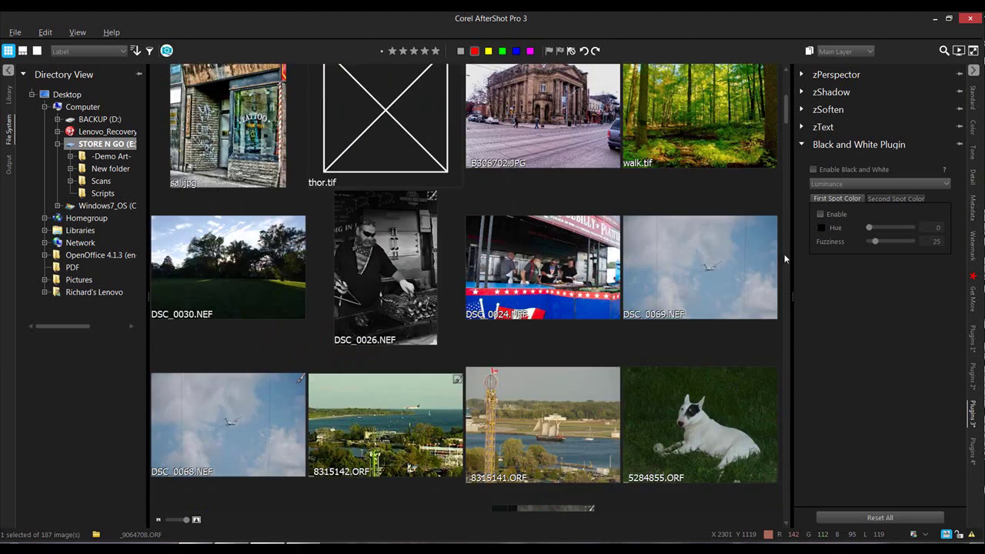
{"action": "scroll", "coordinate": [780, 265], "scroll_direction": "up", "scroll_amount": 3}
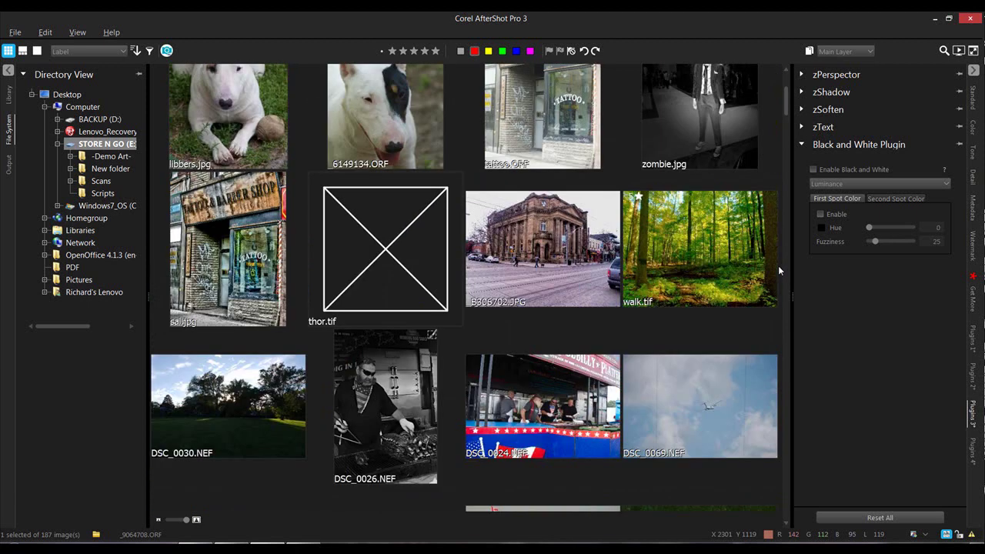
{"action": "scroll", "coordinate": [778, 265], "scroll_direction": "up", "scroll_amount": 3}
{"action": "scroll", "coordinate": [775, 269], "scroll_direction": "down", "scroll_amount": 4}
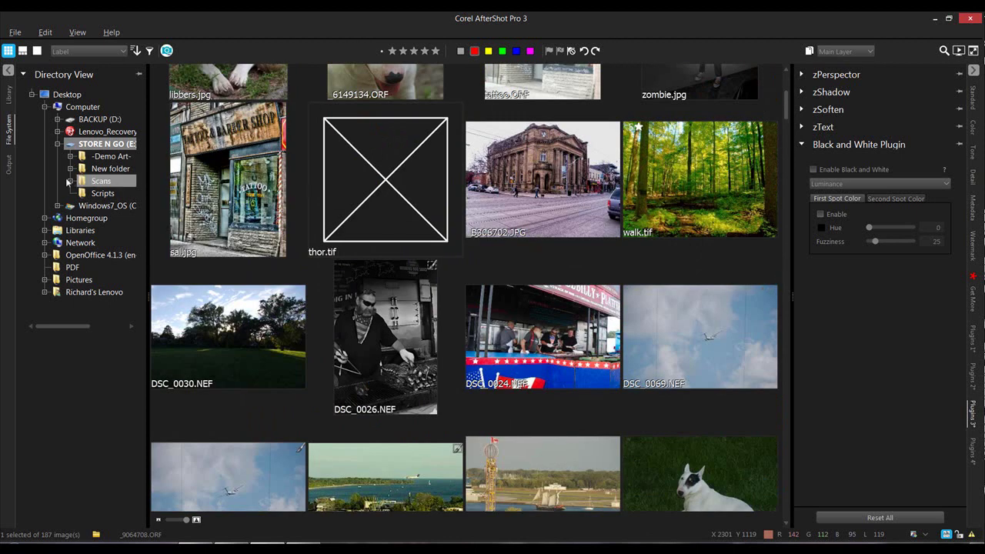
{"action": "left_click", "coordinate": [123, 181]}
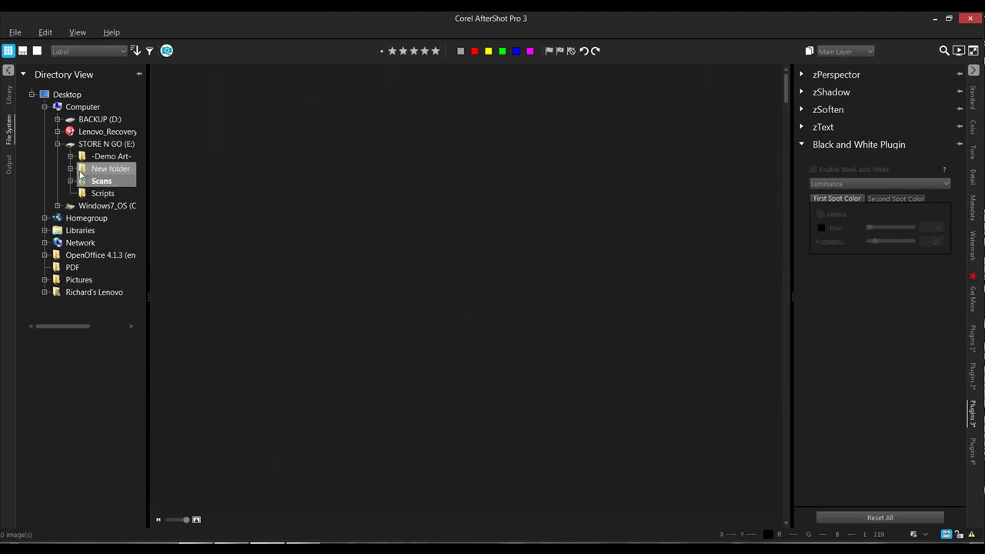
{"action": "left_click", "coordinate": [108, 146]}
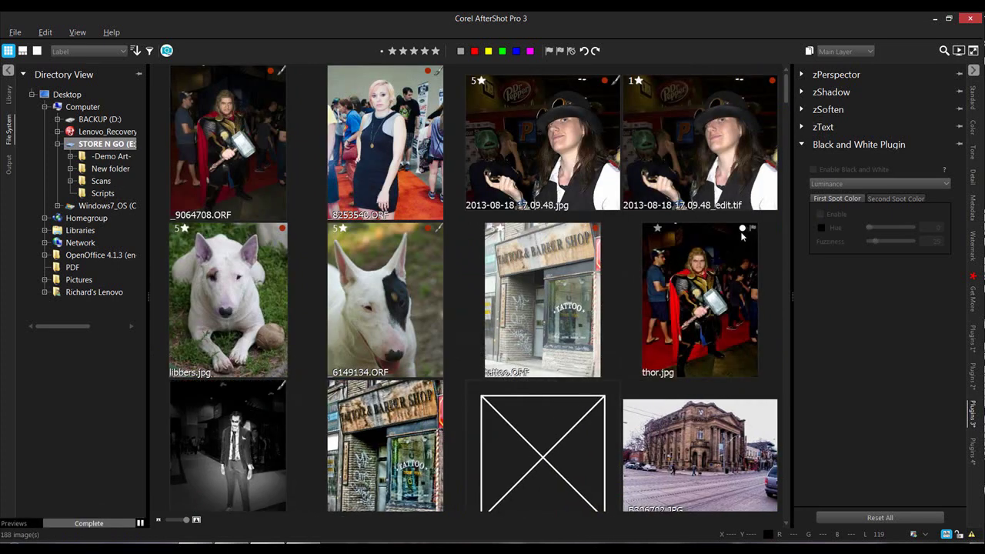
Step: Open thor.jpg in the enlarged view and examine the hammer and costume detail up close
{"action": "left_click", "coordinate": [684, 328]}
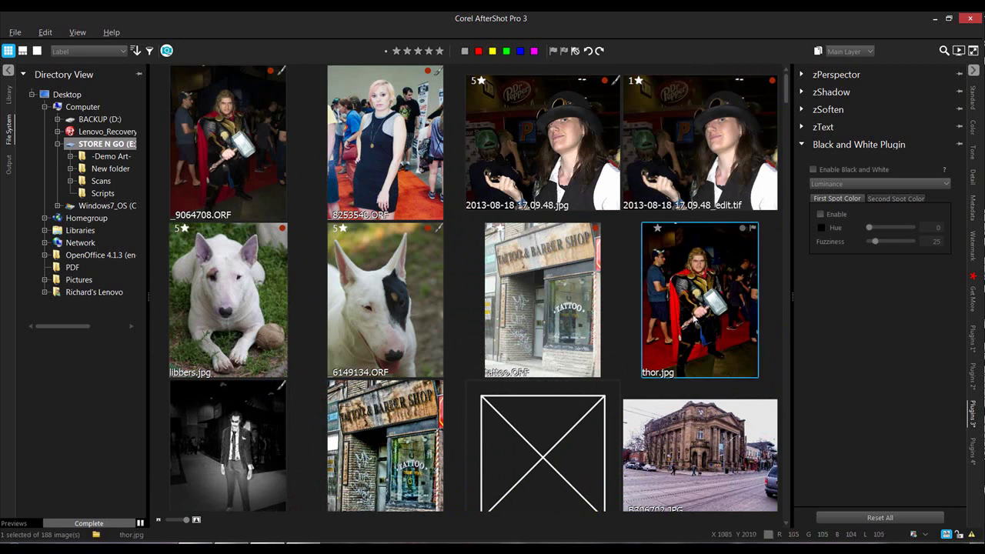
{"action": "double_click", "coordinate": [713, 298]}
{"action": "scroll", "coordinate": [455, 322], "scroll_direction": "up", "scroll_amount": 3}
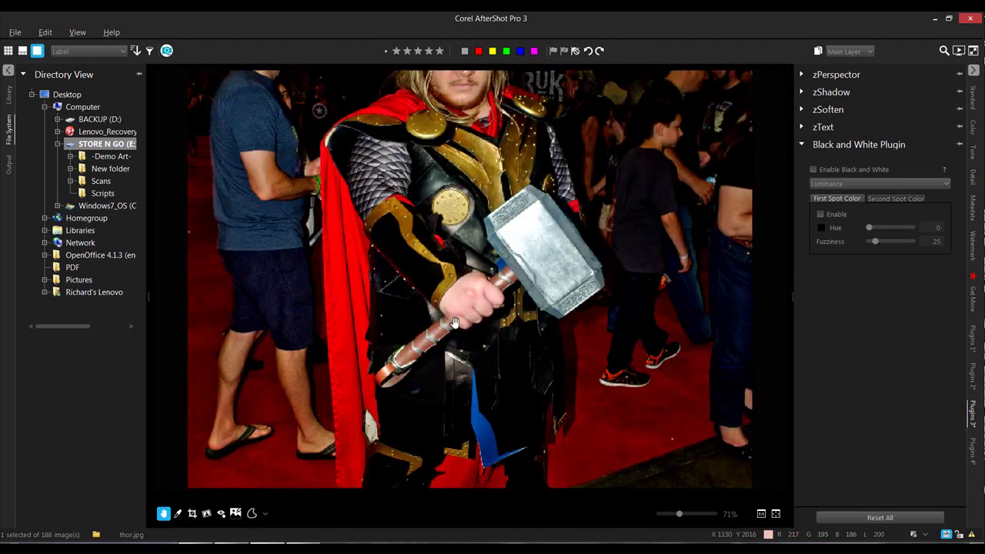
{"action": "scroll", "coordinate": [454, 322], "scroll_direction": "up", "scroll_amount": 2}
{"action": "scroll", "coordinate": [519, 207], "scroll_direction": "down", "scroll_amount": 3}
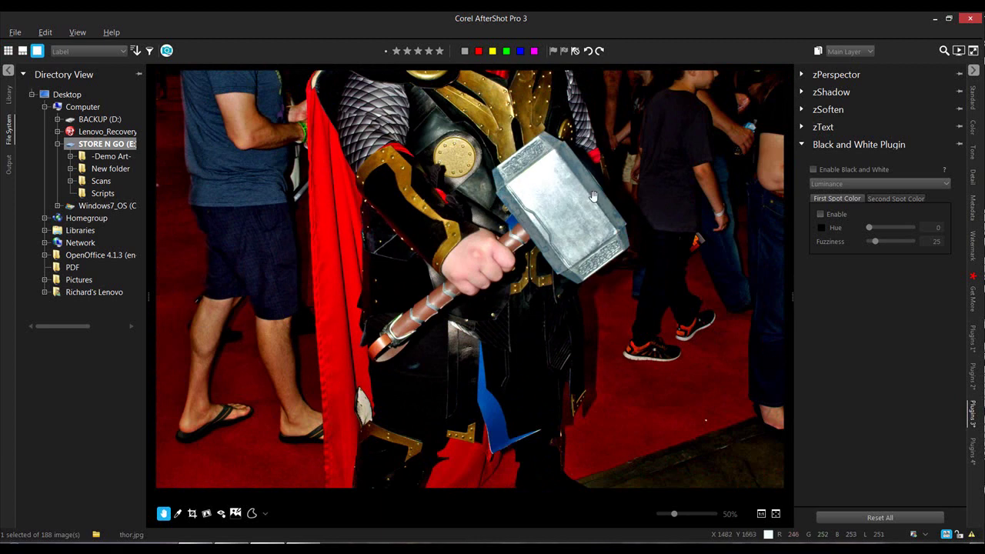
Step: Add an adjustment layer to thor.jpg and outline the bright glare area on the hammer's face with a five-point polygon region
{"action": "left_click", "coordinate": [818, 51]}
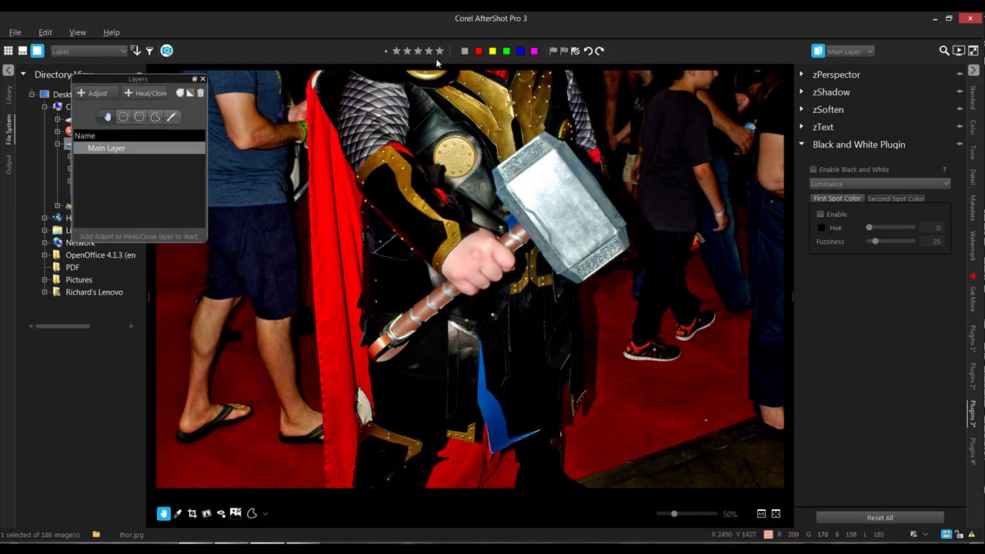
{"action": "left_click", "coordinate": [98, 96]}
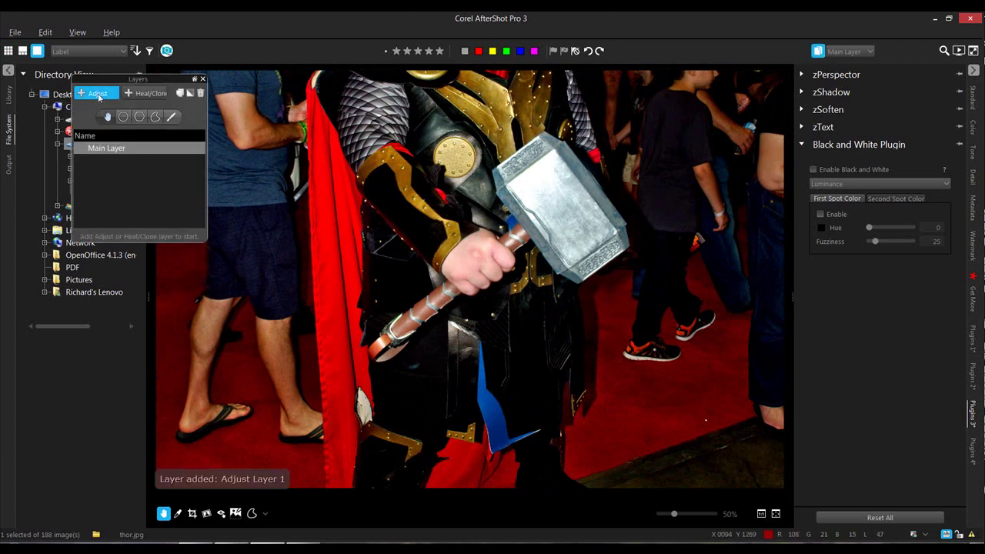
{"action": "left_click", "coordinate": [139, 117]}
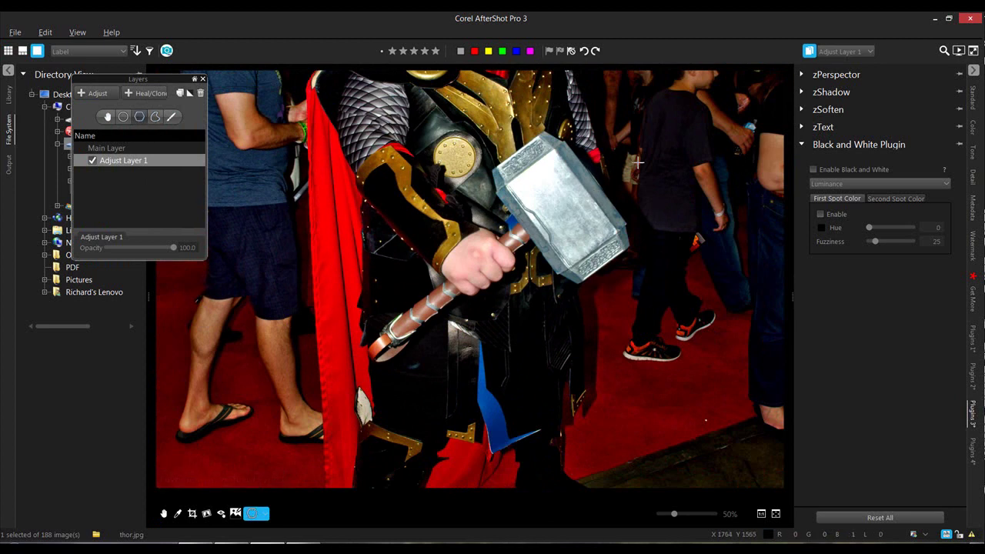
{"action": "left_click", "coordinate": [554, 152]}
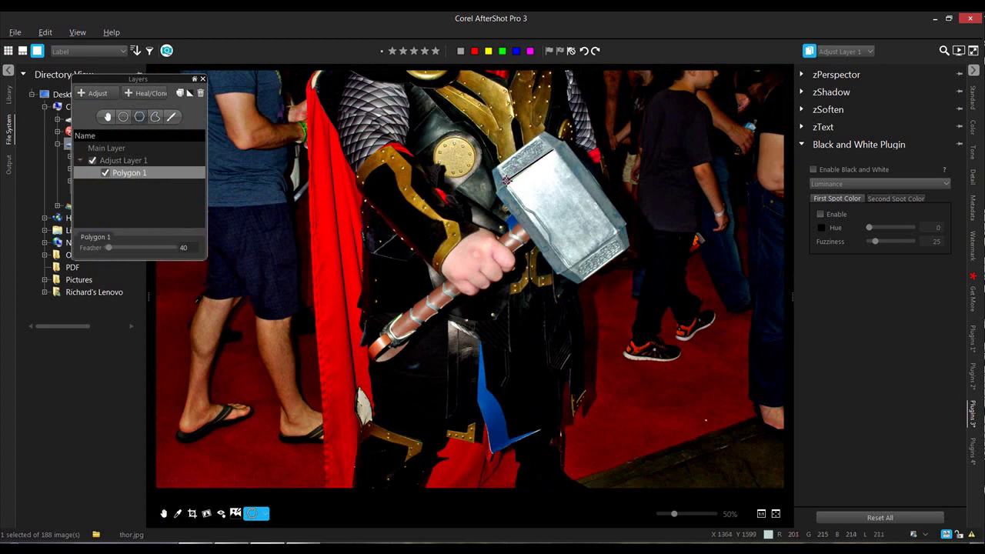
{"action": "left_click", "coordinate": [505, 187]}
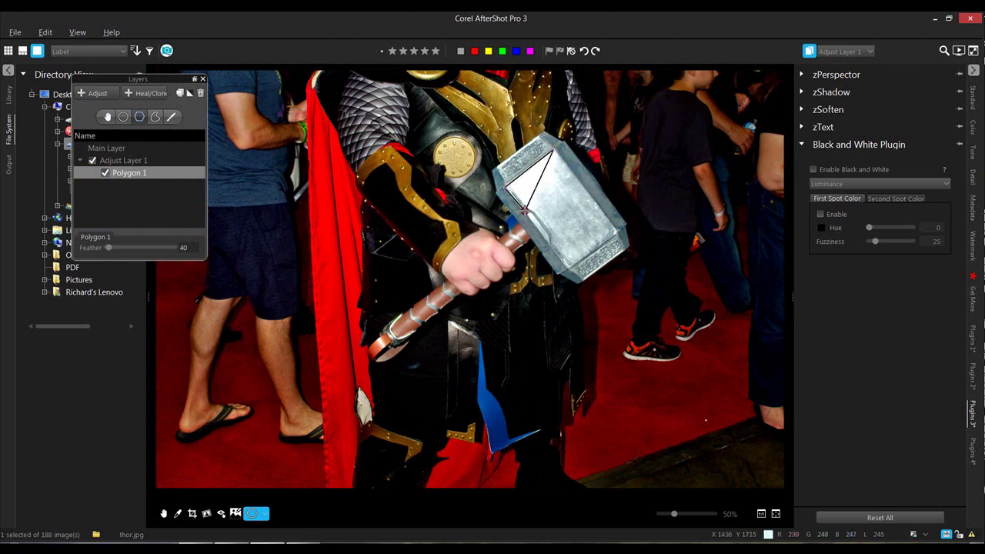
{"action": "left_click", "coordinate": [525, 209]}
{"action": "left_click", "coordinate": [547, 187]}
{"action": "left_click", "coordinate": [559, 159]}
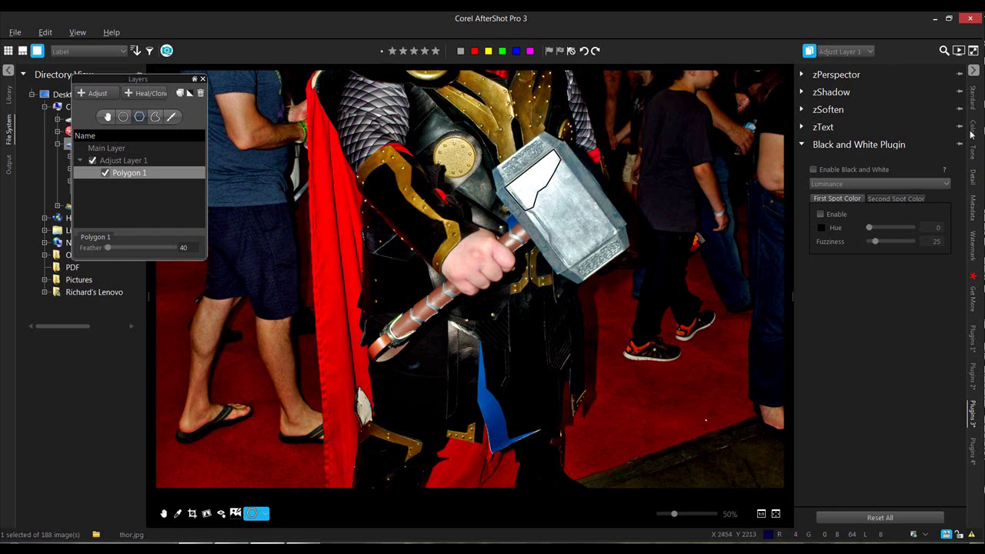
Step: Set the exposure of the polygon region on the hammer to -0.25 and view the whole photo without the region outline
{"action": "left_click", "coordinate": [974, 98]}
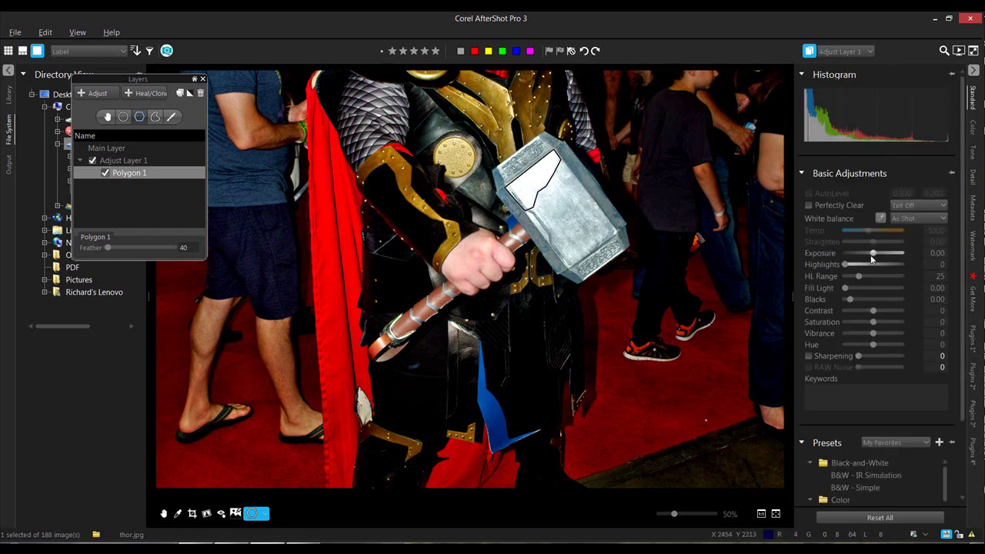
{"action": "left_click_drag", "start_coordinate": [874, 255], "coordinate": [871, 255]}
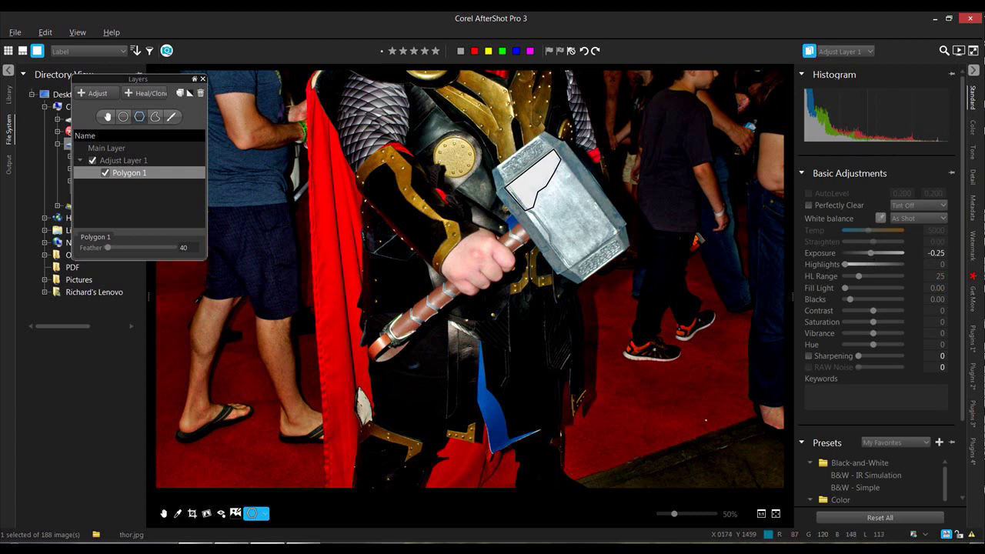
{"action": "left_click", "coordinate": [107, 117]}
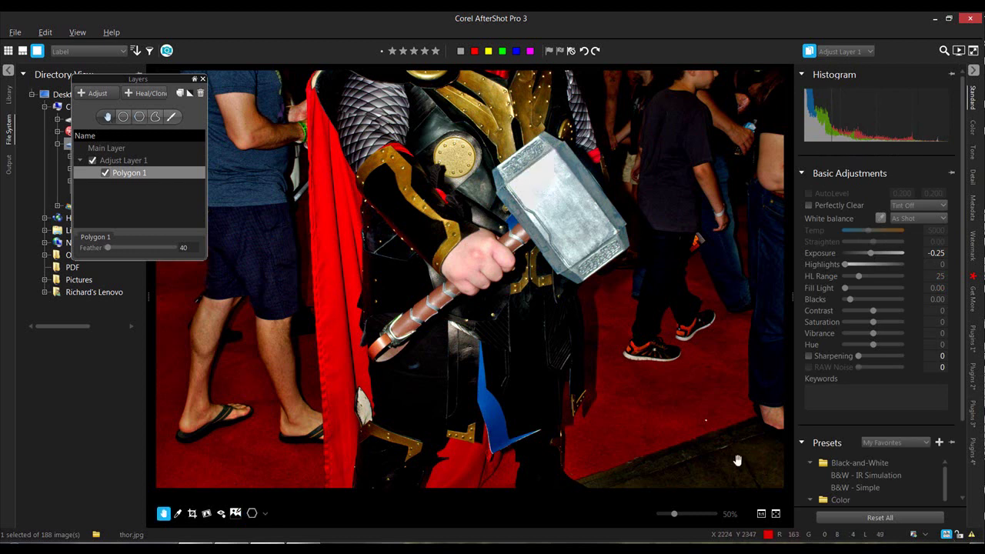
{"action": "scroll", "coordinate": [628, 436], "scroll_direction": "down", "scroll_amount": 5}
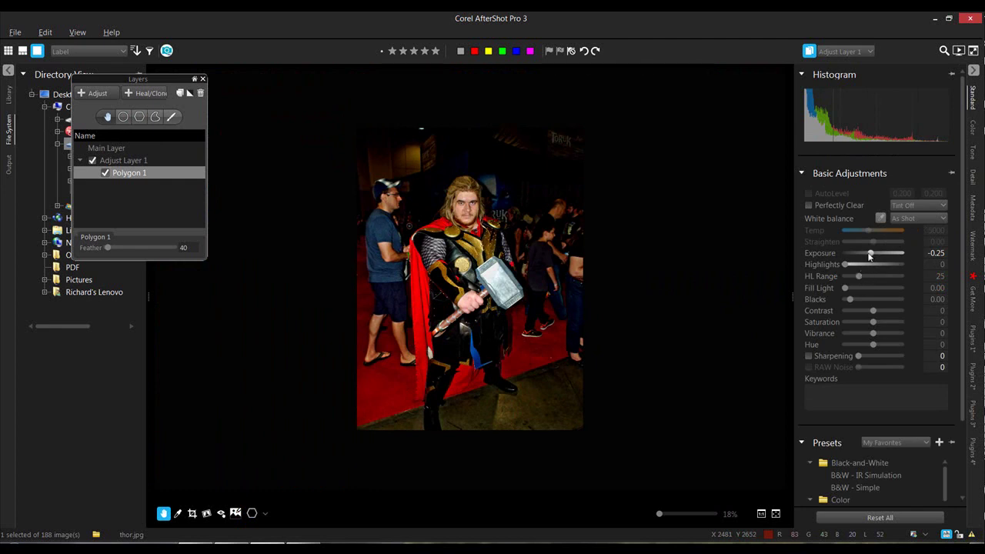
Step: Set the hammer region's exposure to 0.69 and toggle the adjustment layer's visibility to compare before and after
{"action": "left_click_drag", "start_coordinate": [869, 256], "coordinate": [876, 256]}
{"action": "left_click", "coordinate": [93, 163]}
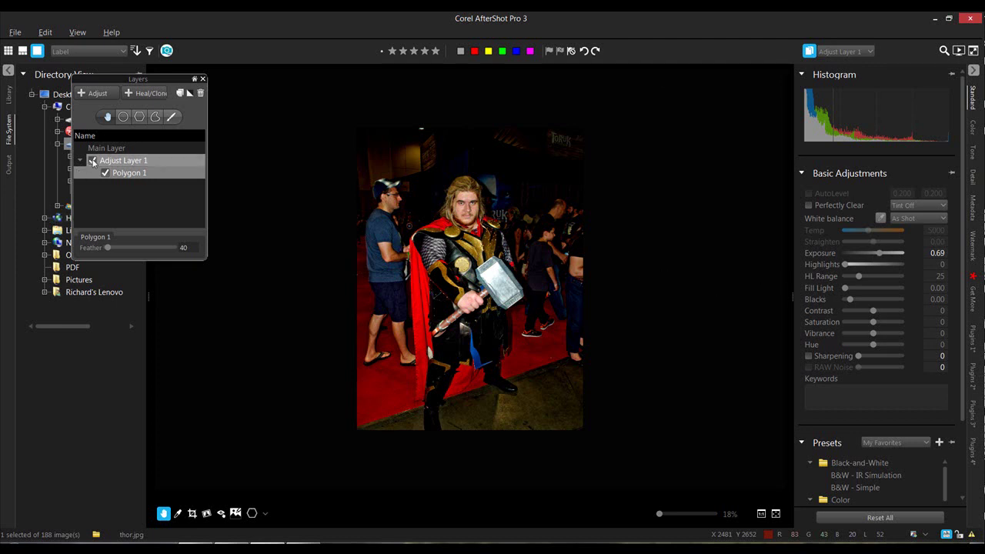
{"action": "left_click", "coordinate": [93, 161]}
{"action": "left_click", "coordinate": [93, 161]}
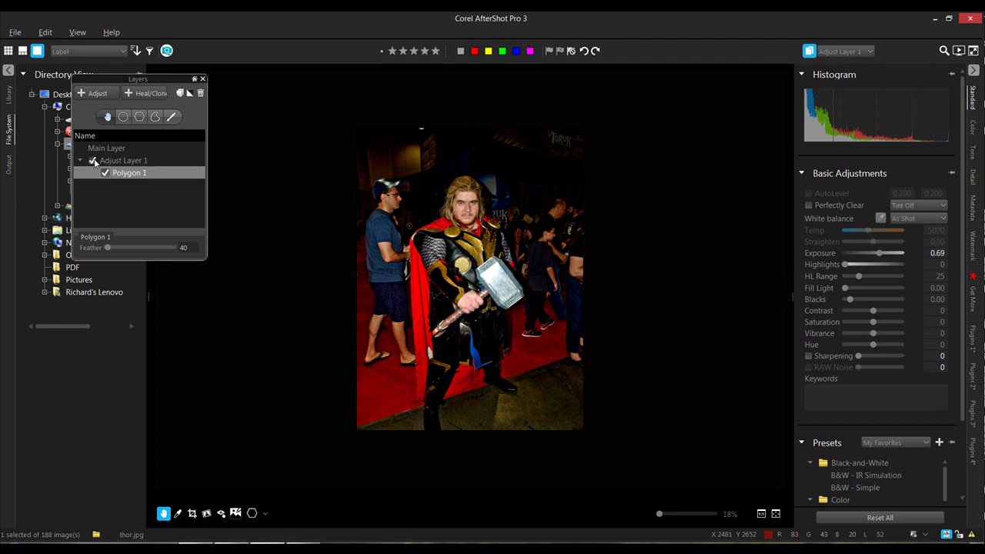